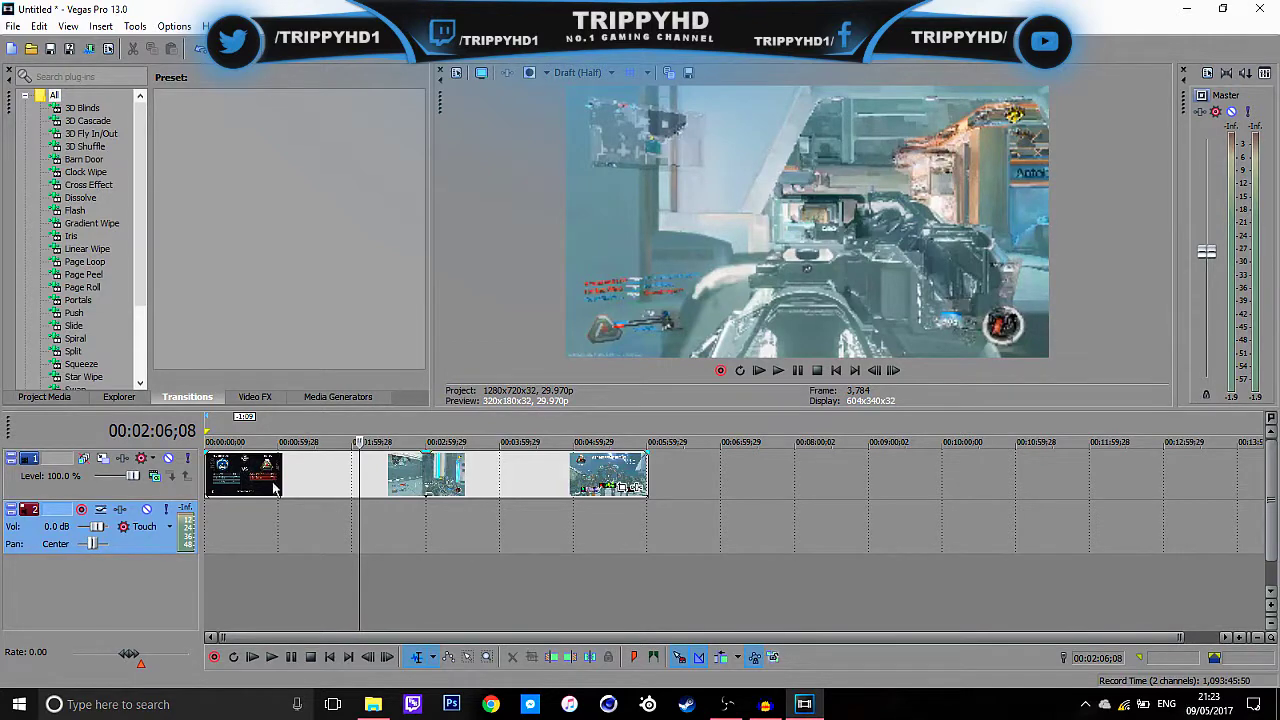
Step: Select all three gameplay clips on the timeline with Ctrl+A
{"action": "key", "text": "ctrl+a"}
Step: Insert an empty video track and return to the project start
{"action": "right_click", "coordinate": [312, 570]}
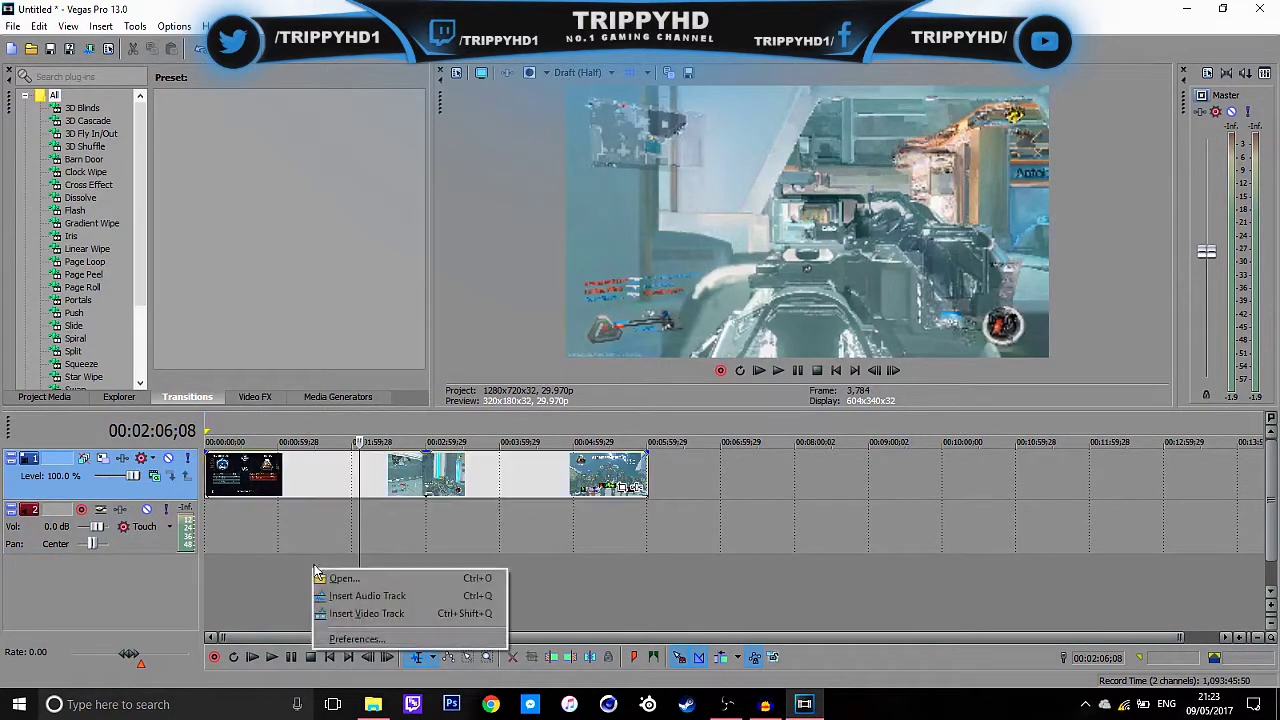
{"action": "left_click", "coordinate": [372, 614]}
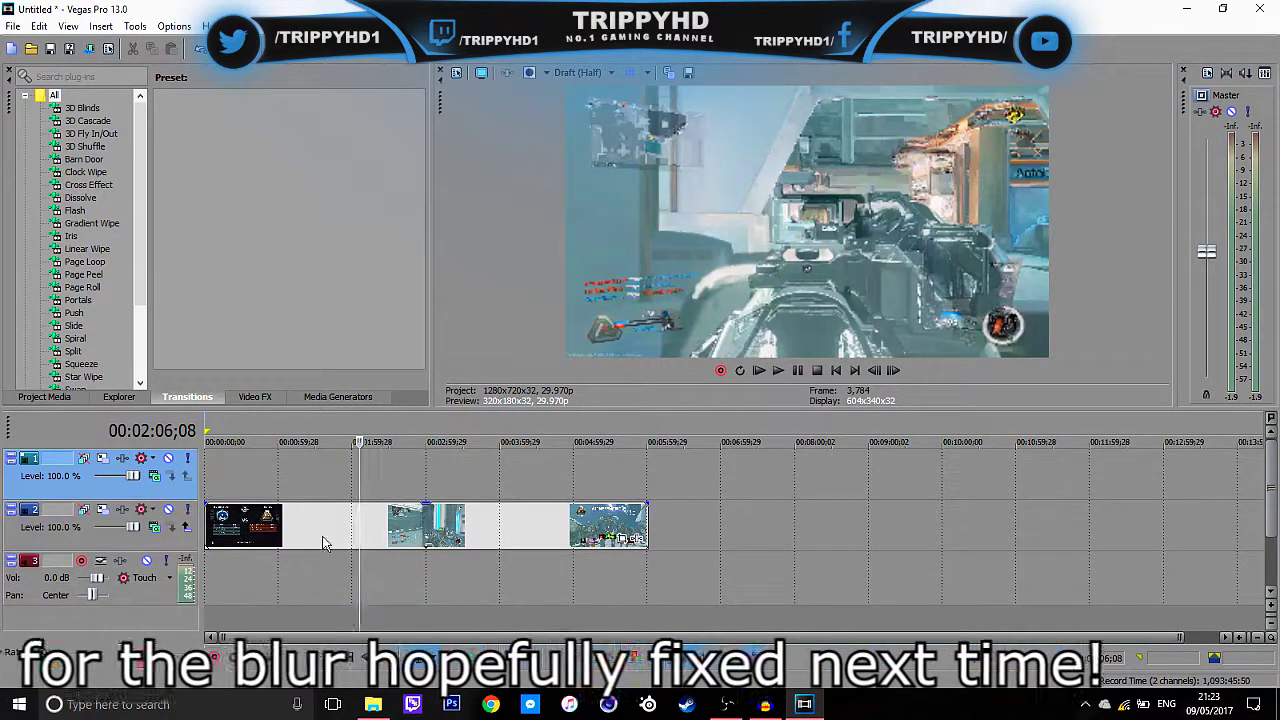
{"action": "key", "text": "Home"}
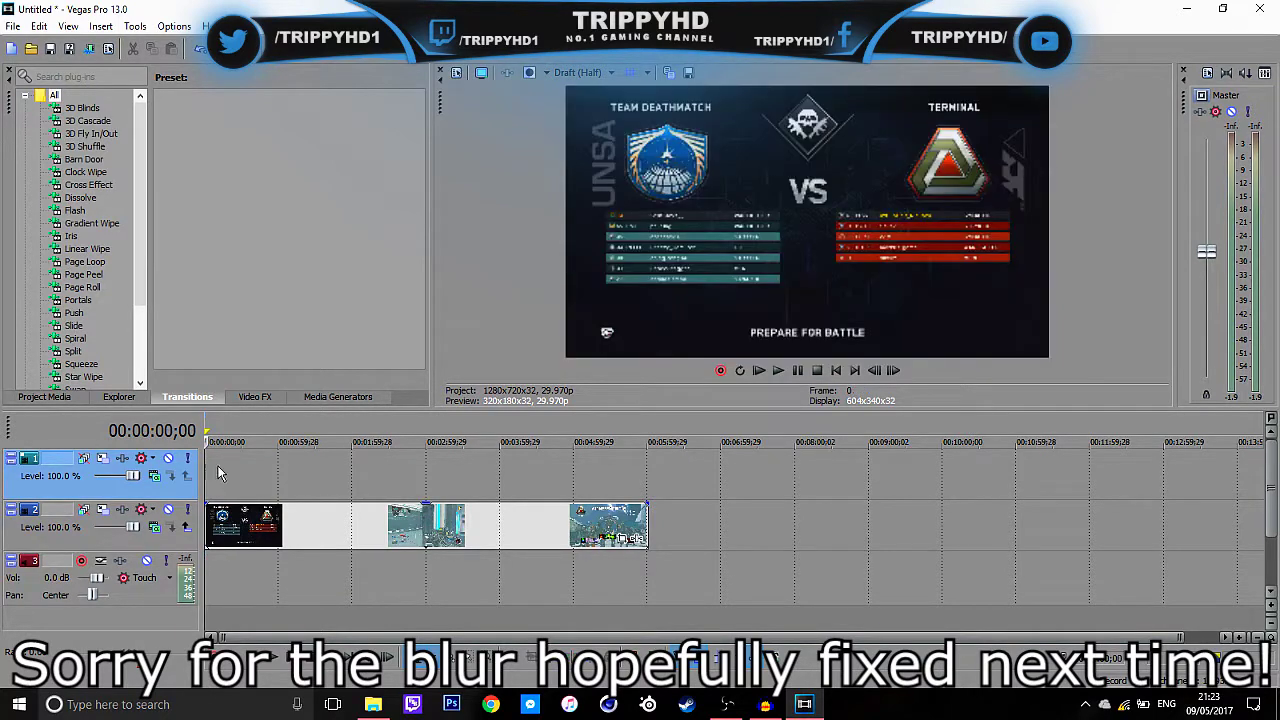
Step: Scrub through the montage and briefly select the last clip's time range
{"action": "right_click", "coordinate": [364, 470]}
{"action": "left_click", "coordinate": [734, 478]}
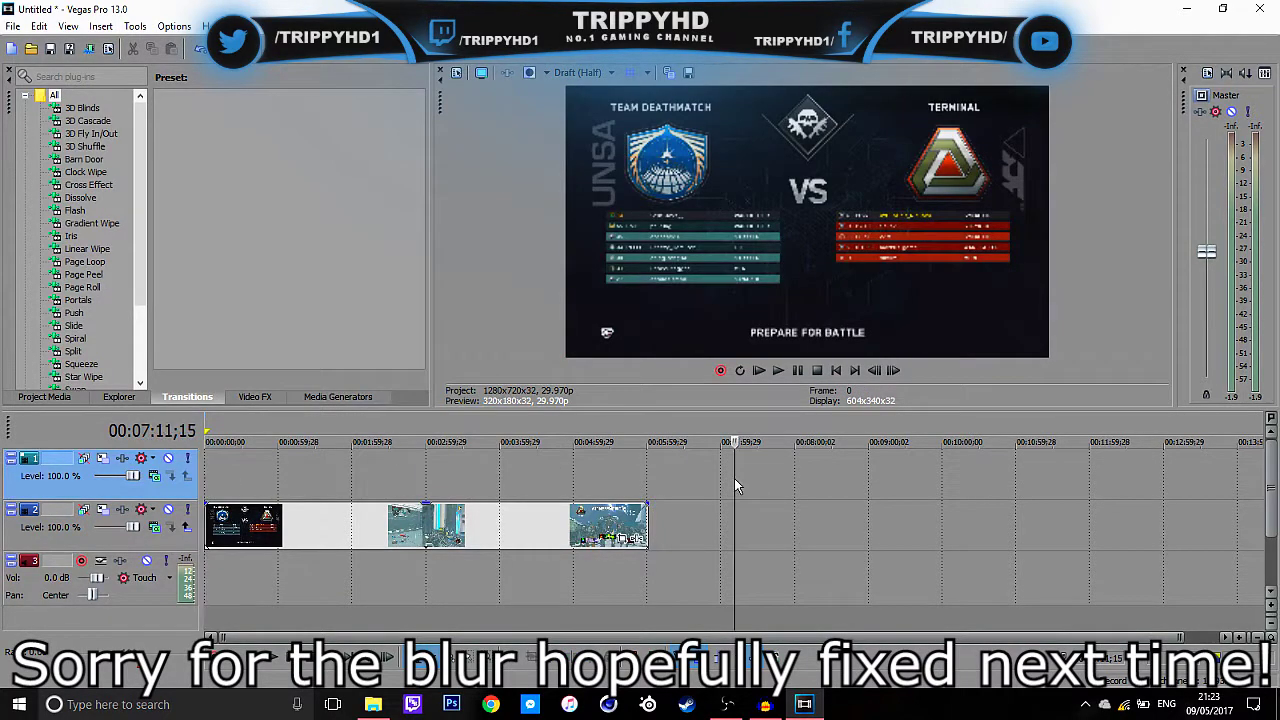
{"action": "left_click", "coordinate": [648, 478]}
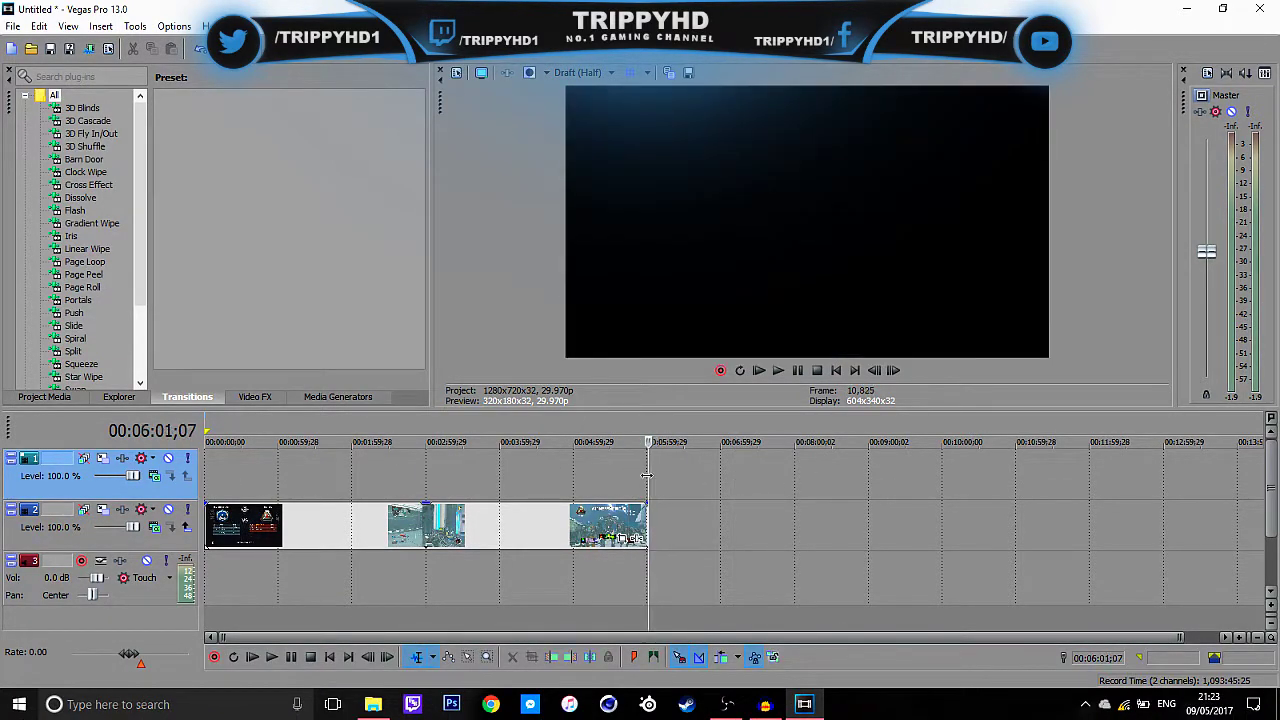
{"action": "left_click", "coordinate": [516, 480]}
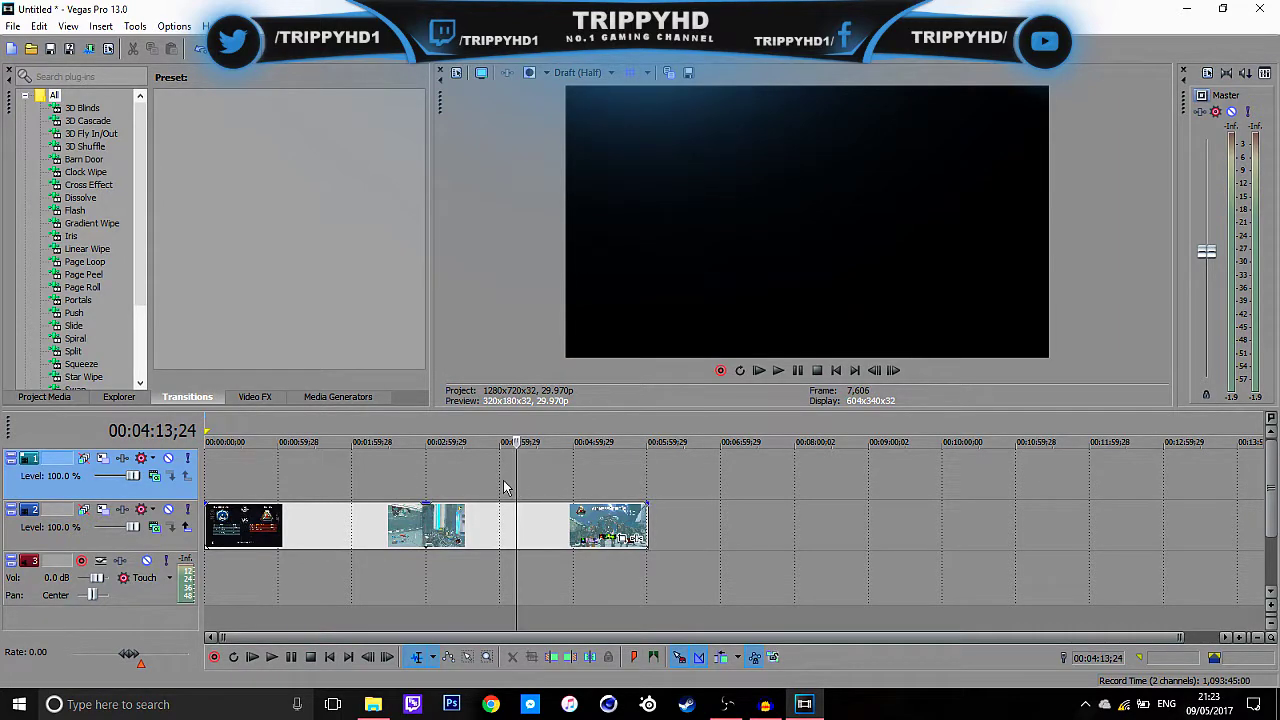
{"action": "left_click", "coordinate": [460, 480]}
{"action": "left_click", "coordinate": [360, 482]}
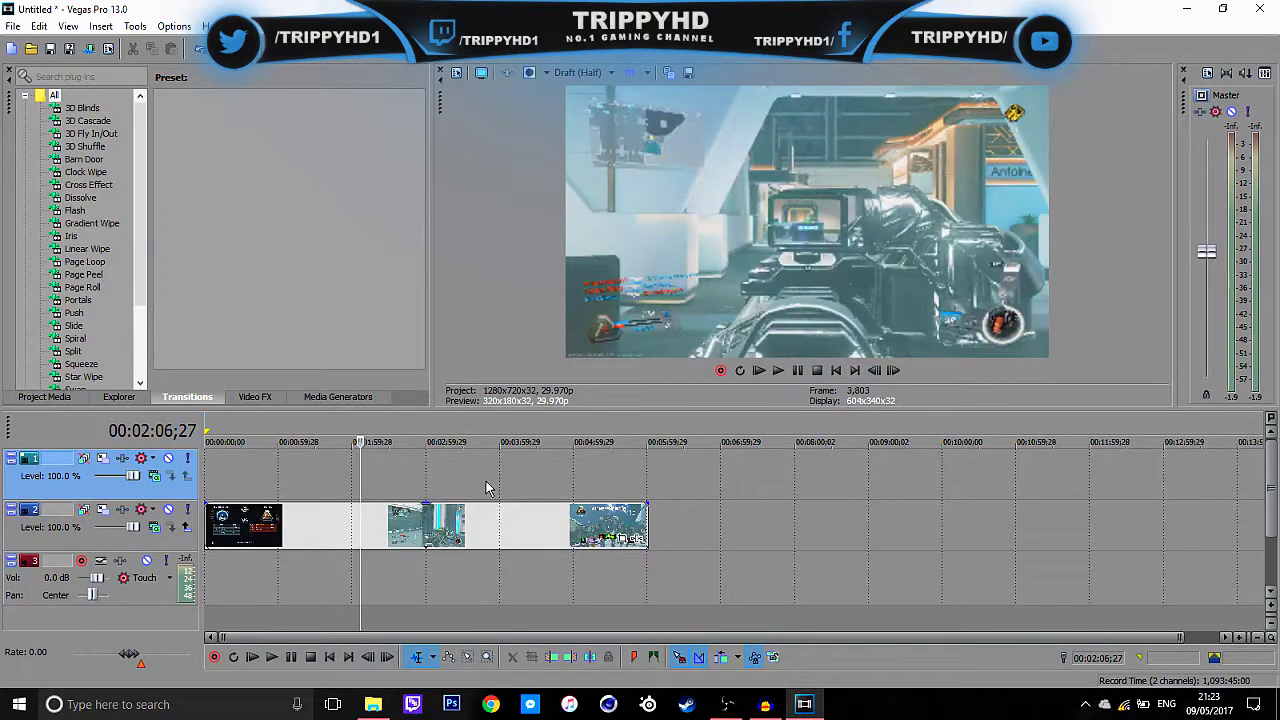
{"action": "left_click_drag", "start_coordinate": [648, 480], "coordinate": [554, 485]}
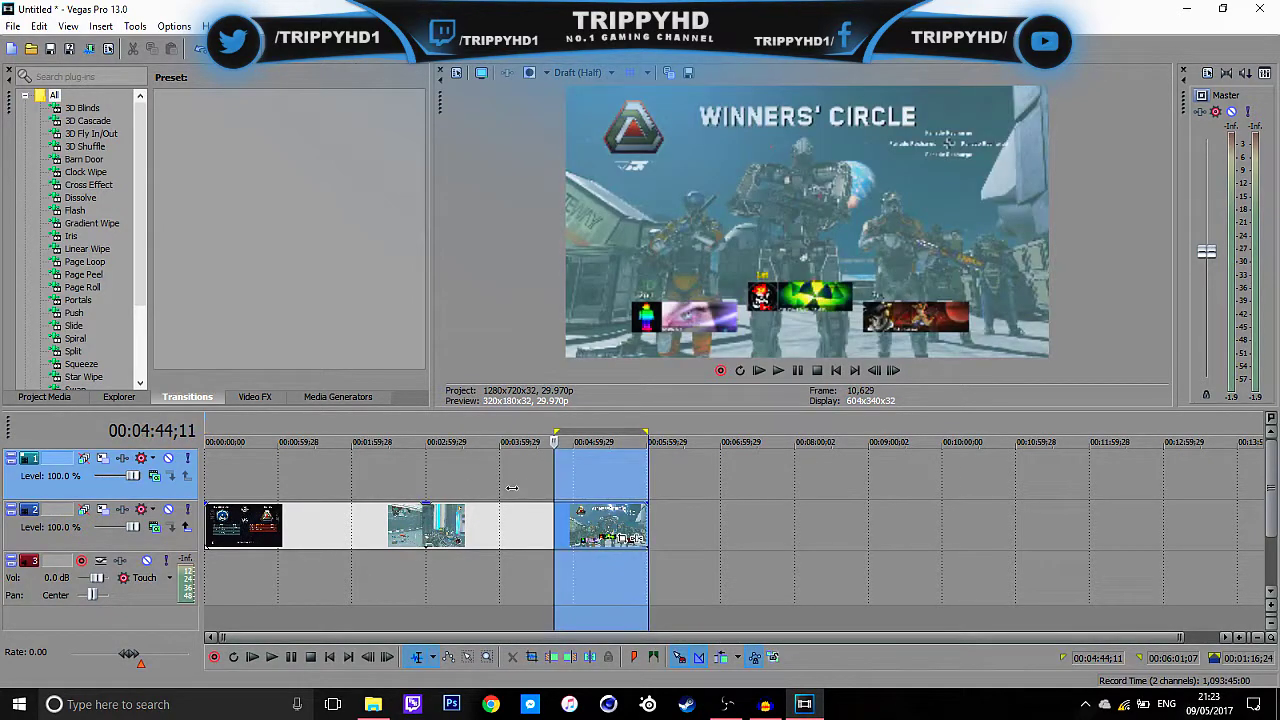
{"action": "left_click", "coordinate": [244, 516]}
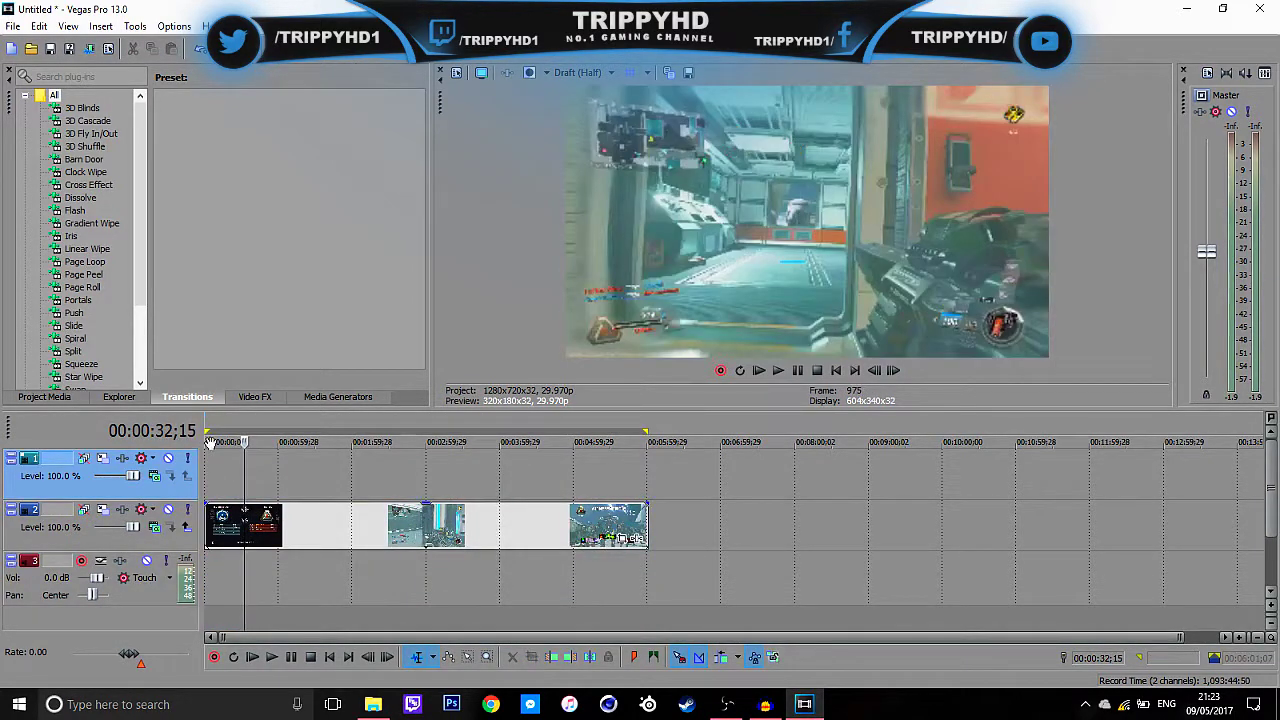
Step: Scrub to the montage's end, showing the last clip's final 'Winners' Circle' frame
{"action": "left_click", "coordinate": [638, 470]}
{"action": "left_click", "coordinate": [455, 466]}
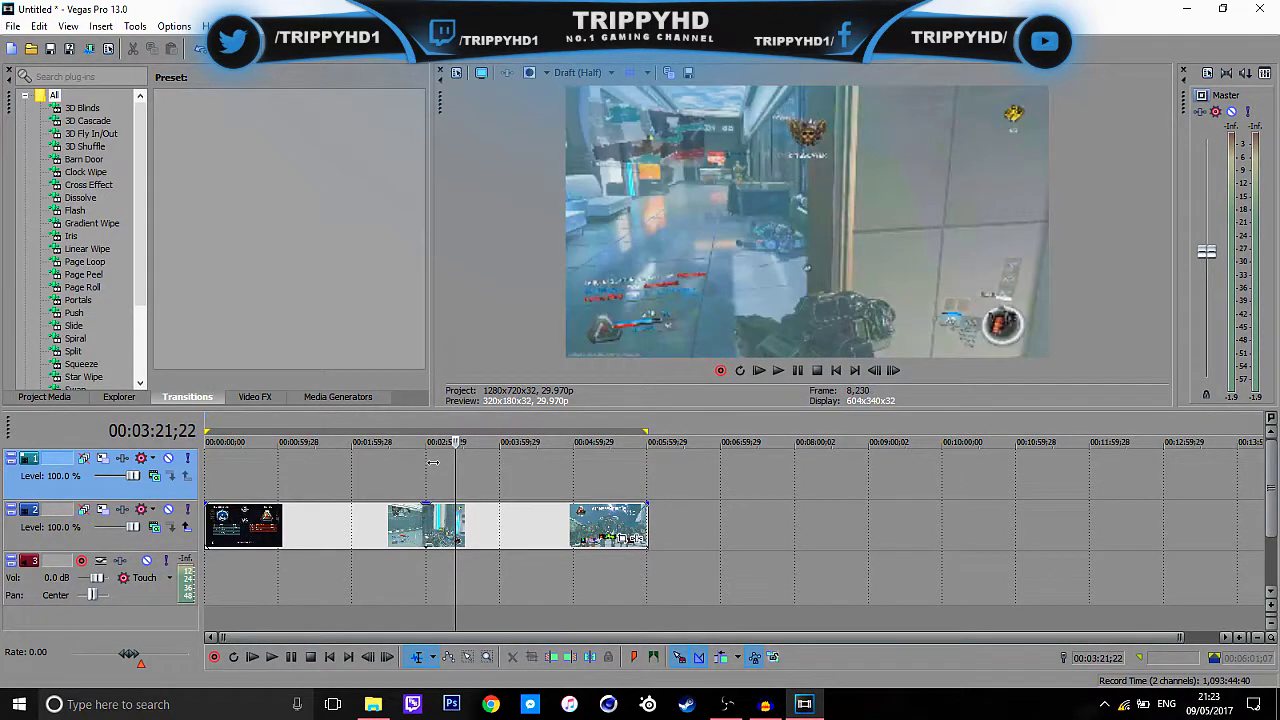
{"action": "left_click", "coordinate": [760, 470]}
{"action": "left_click", "coordinate": [650, 476]}
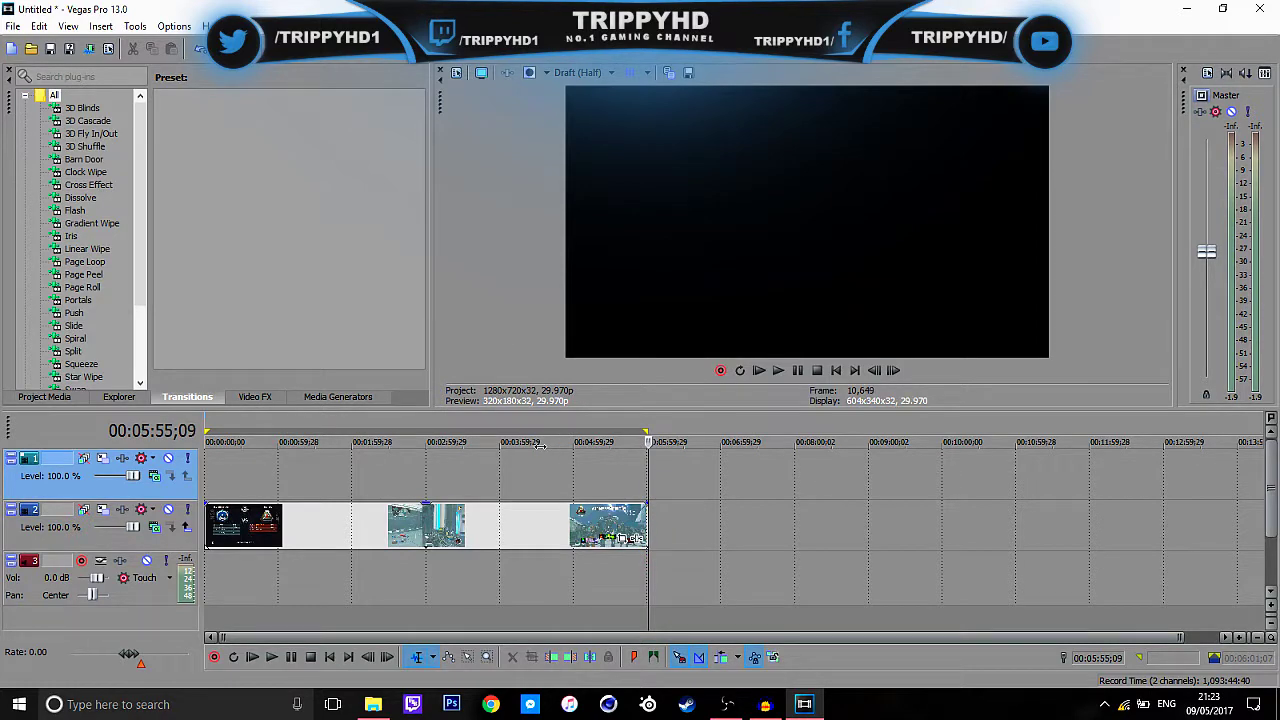
{"action": "left_click", "coordinate": [690, 470]}
{"action": "left_click", "coordinate": [645, 470]}
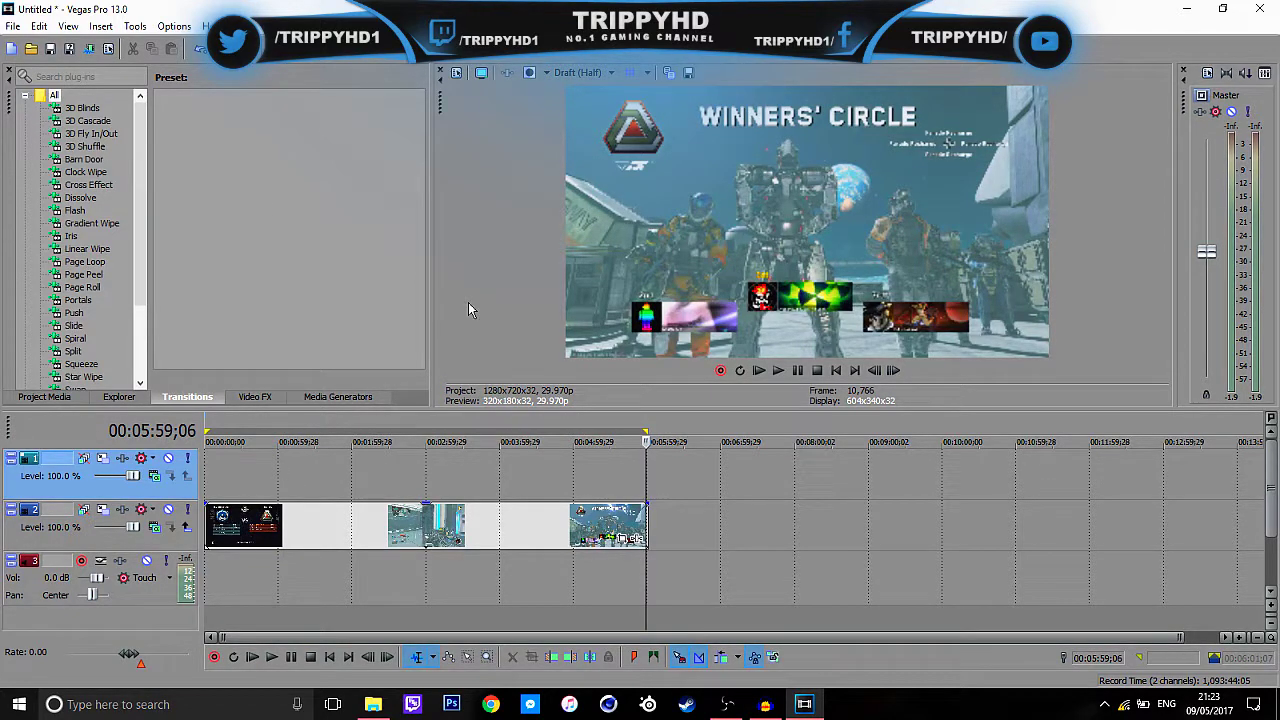
Step: Switch the gameplay event's resample mode to Disable resample in its Properties
{"action": "right_click", "coordinate": [310, 465]}
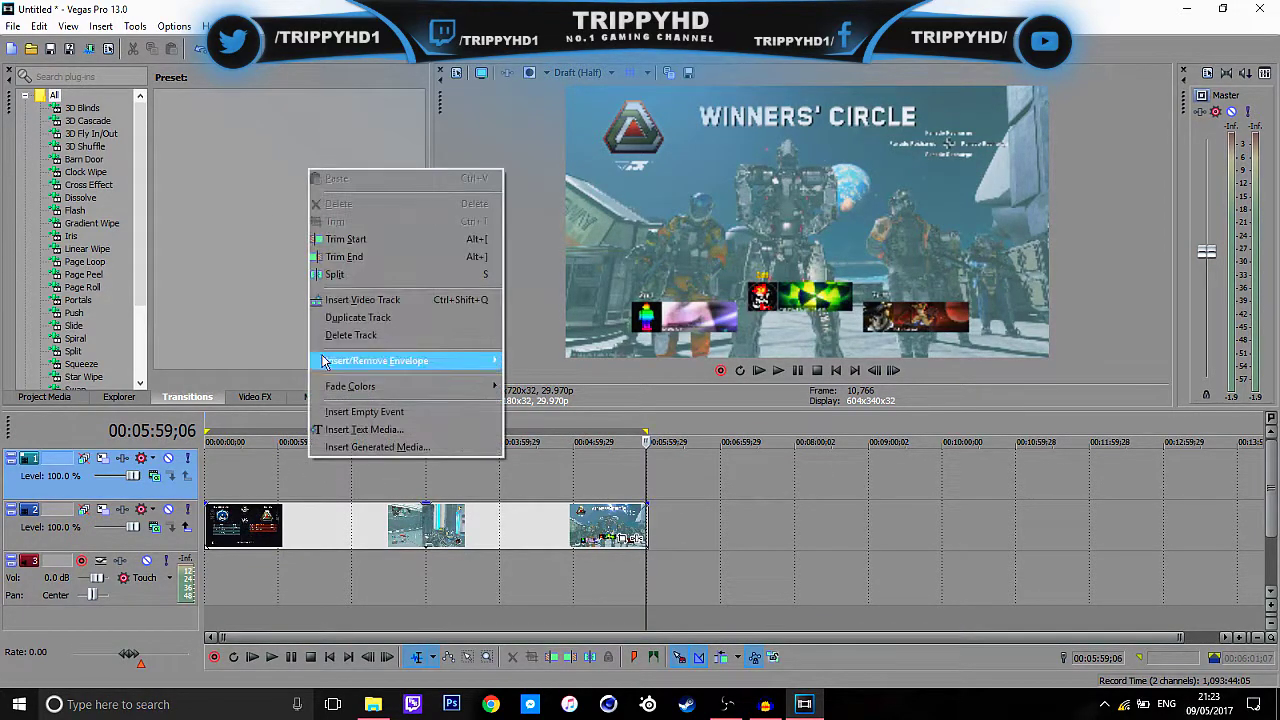
{"action": "left_click", "coordinate": [328, 470]}
{"action": "right_click", "coordinate": [392, 525]}
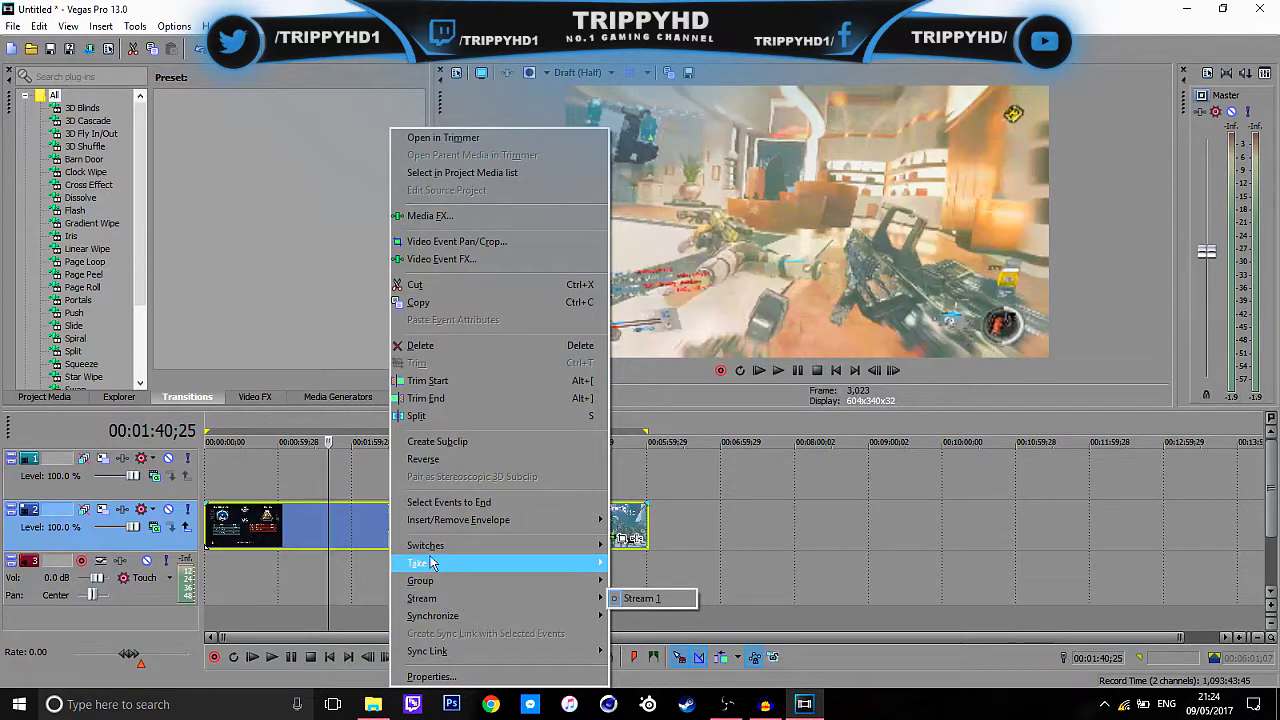
{"action": "left_click", "coordinate": [430, 677]}
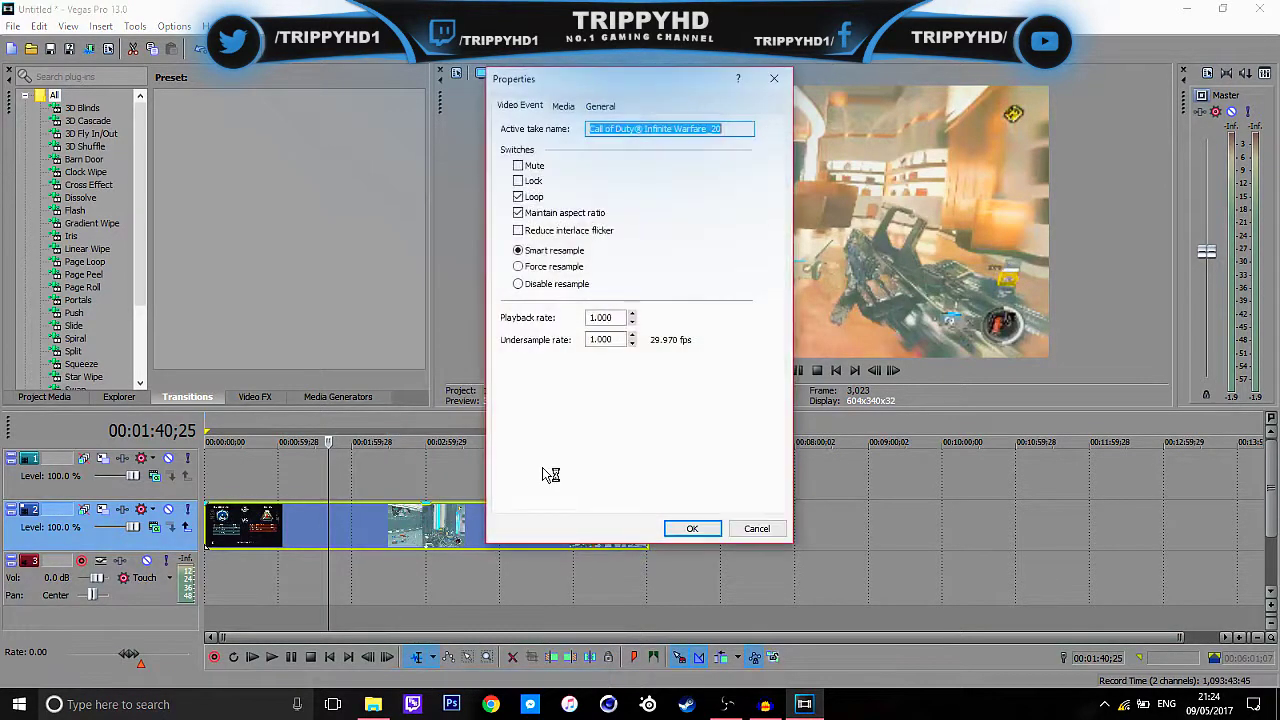
{"action": "left_click", "coordinate": [518, 284]}
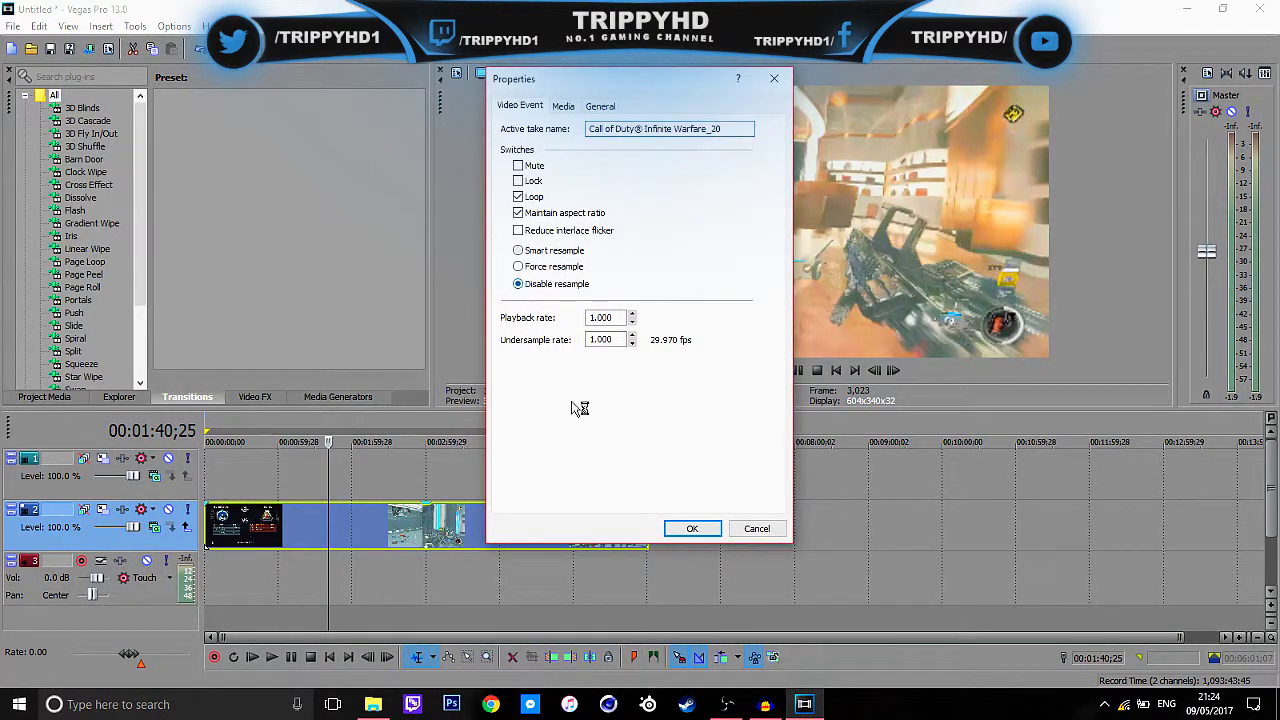
{"action": "left_click", "coordinate": [692, 528]}
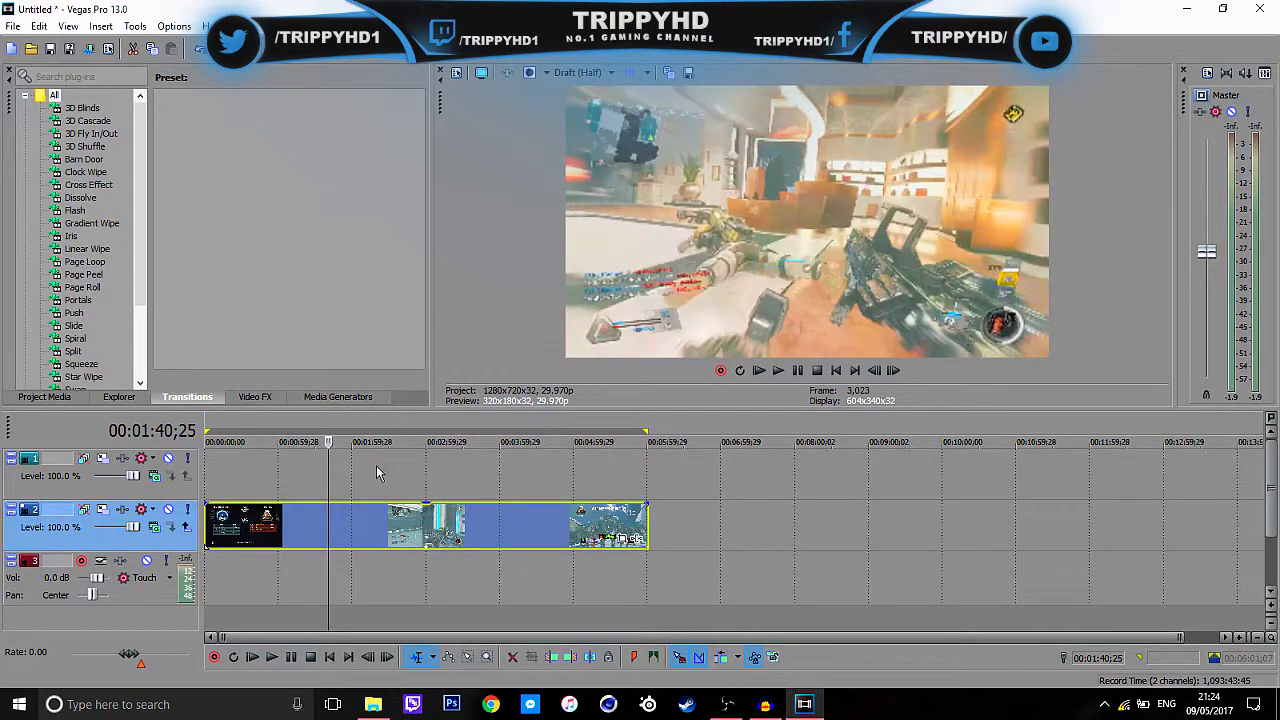
Step: Insert a Sony Titles & Text media event on the top track and move its window aside
{"action": "right_click", "coordinate": [345, 460]}
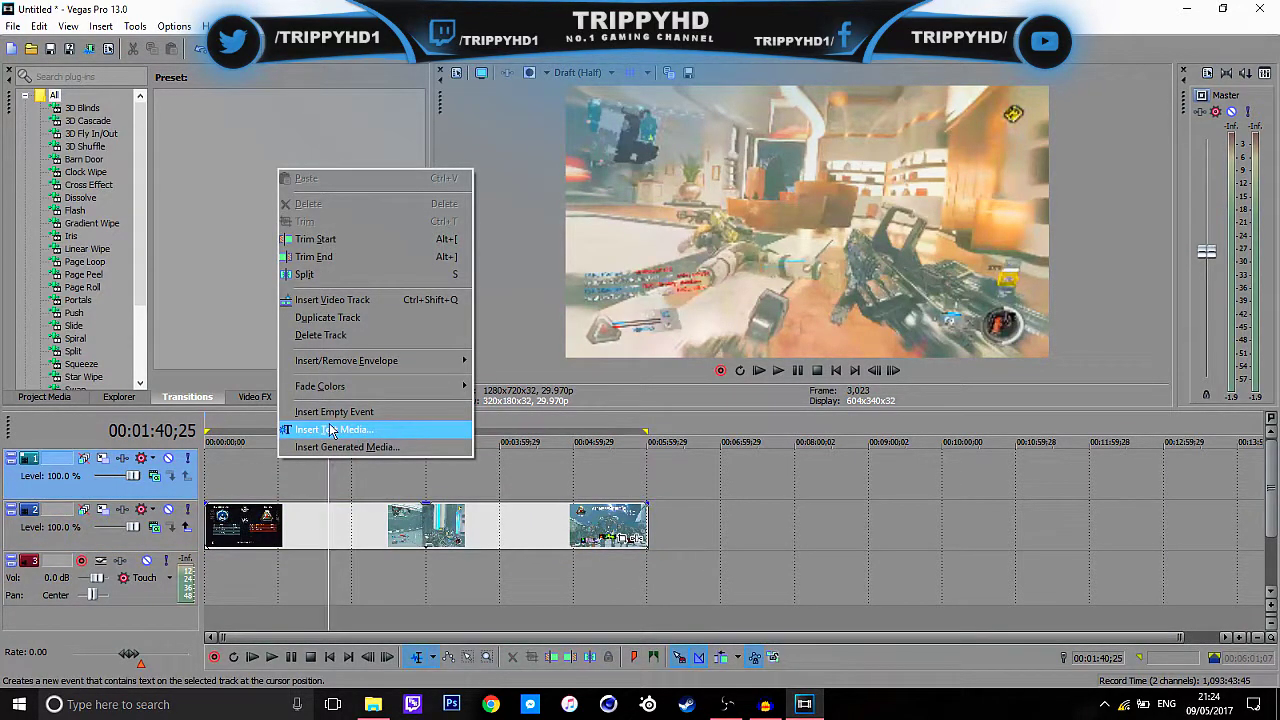
{"action": "left_click", "coordinate": [331, 430]}
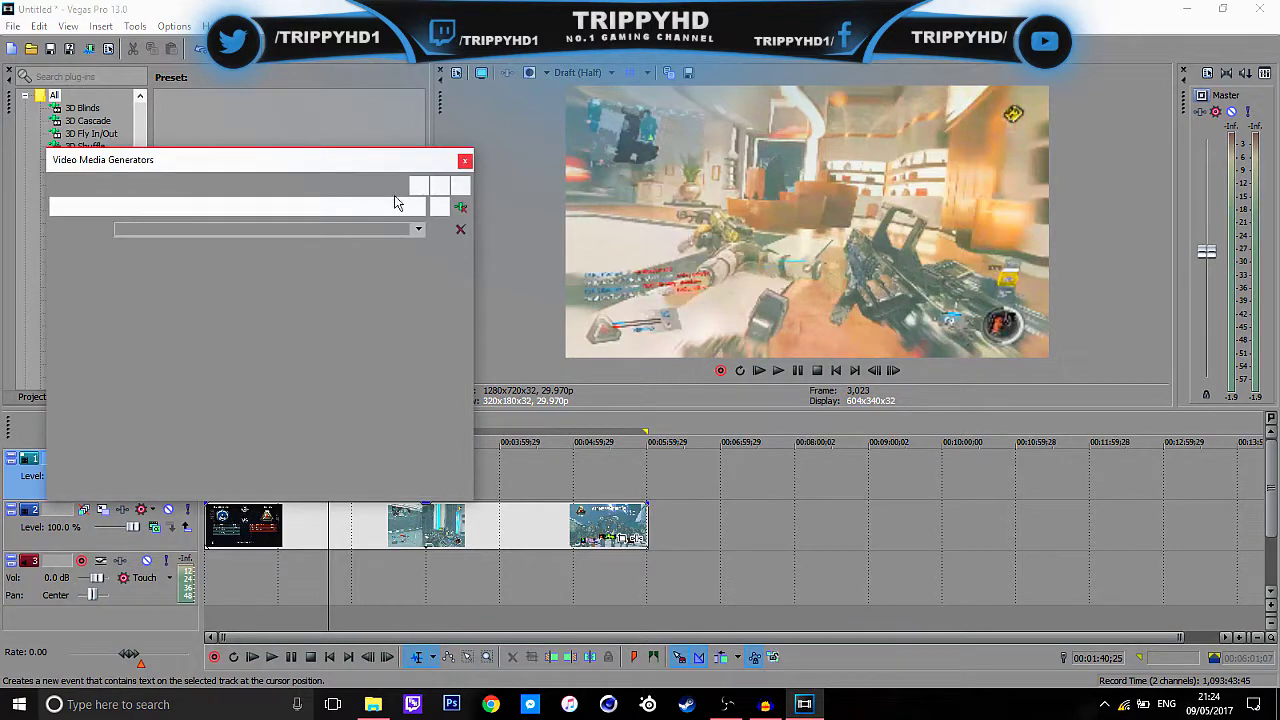
{"action": "left_click_drag", "start_coordinate": [340, 163], "coordinate": [577, 147]}
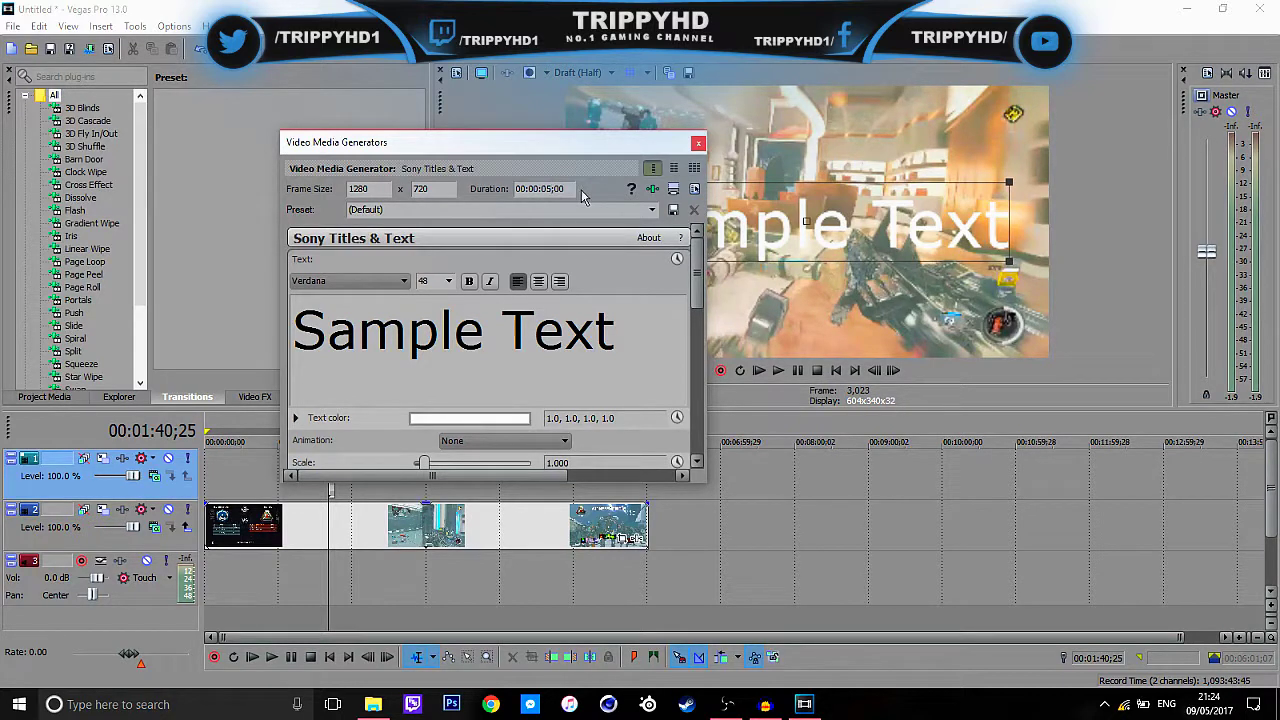
Step: Set the title duration to 10:00:00;00, delete the Sample Text, and close the settings
{"action": "left_click", "coordinate": [522, 189]}
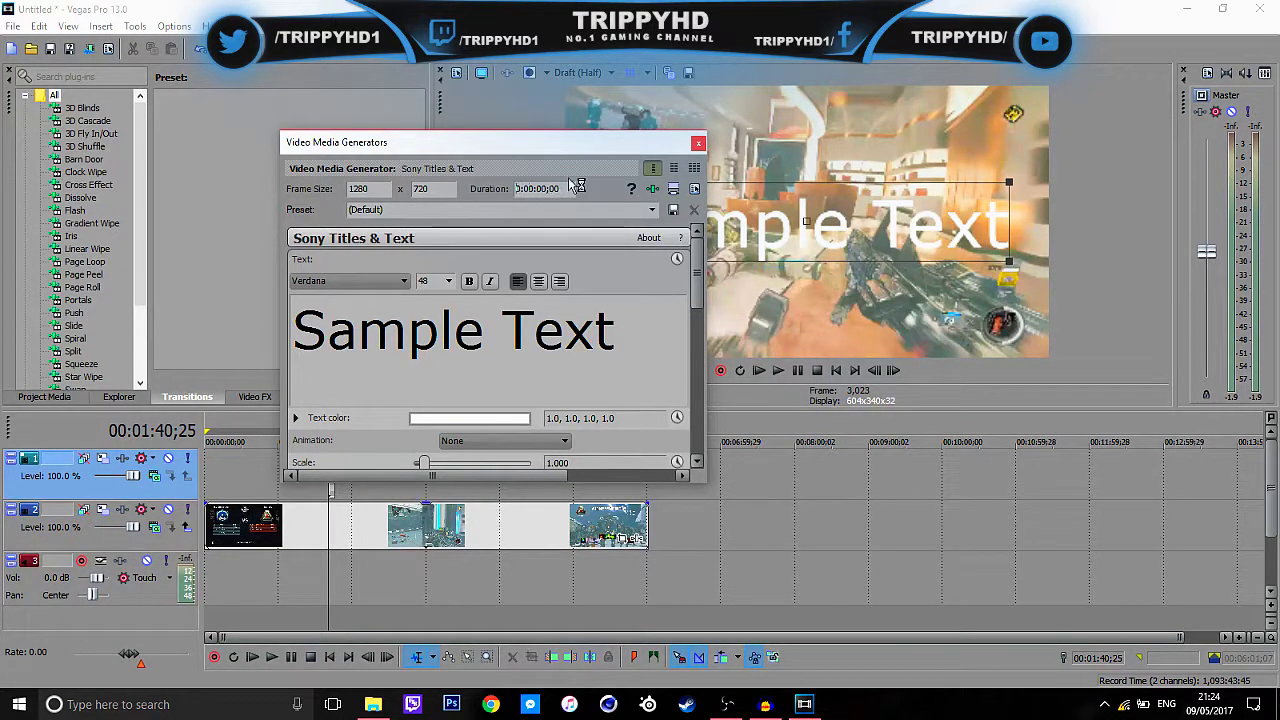
{"action": "type", "text": "10"}
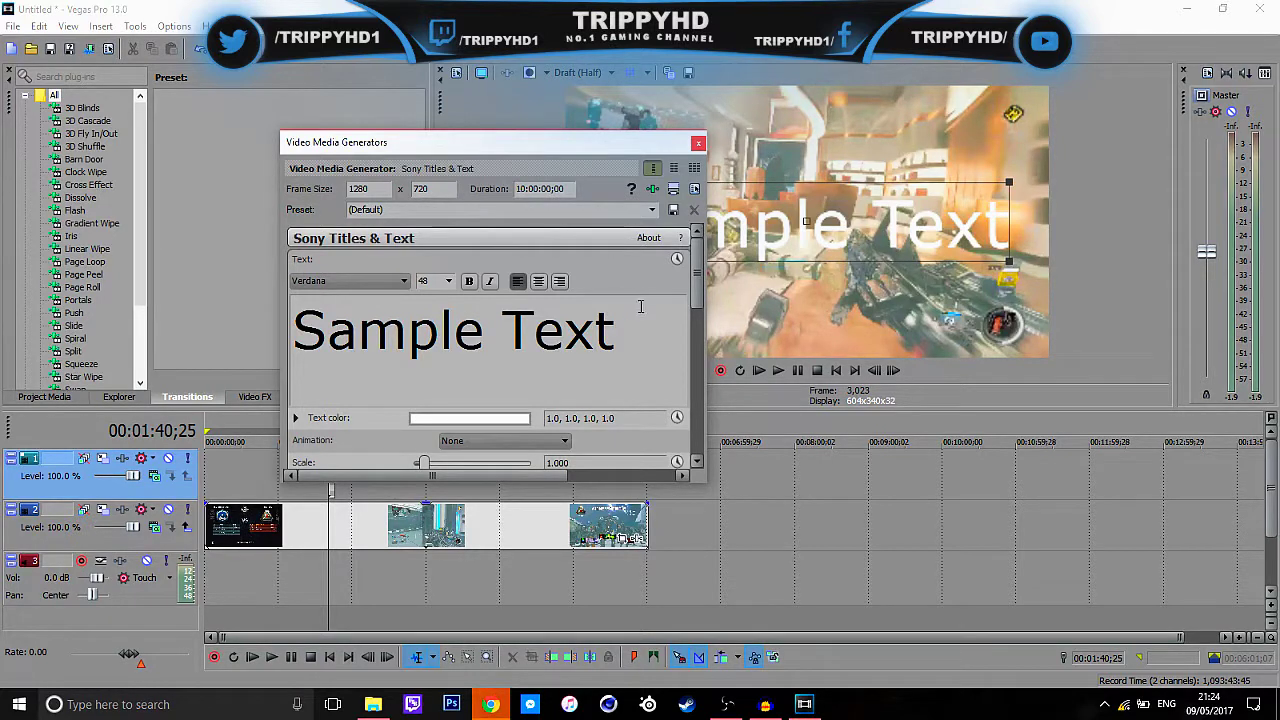
{"action": "double_click", "coordinate": [454, 330]}
{"action": "key", "text": "Delete"}
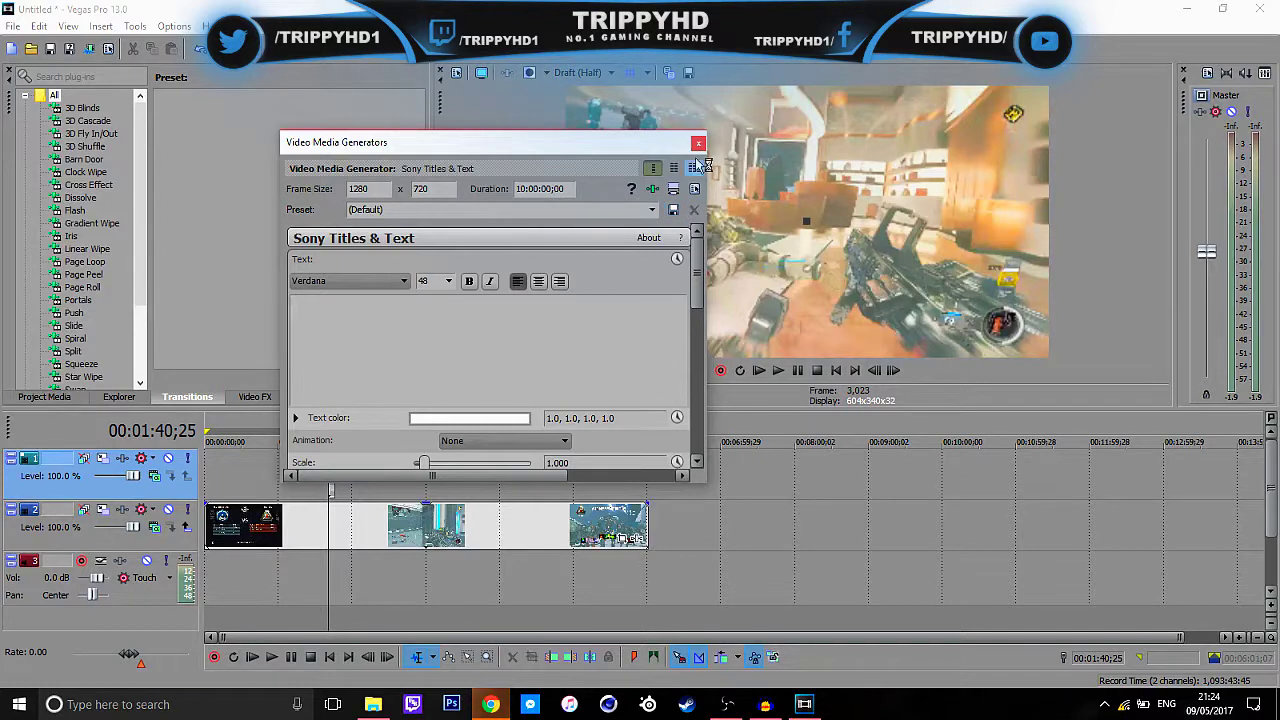
{"action": "left_click", "coordinate": [698, 142]}
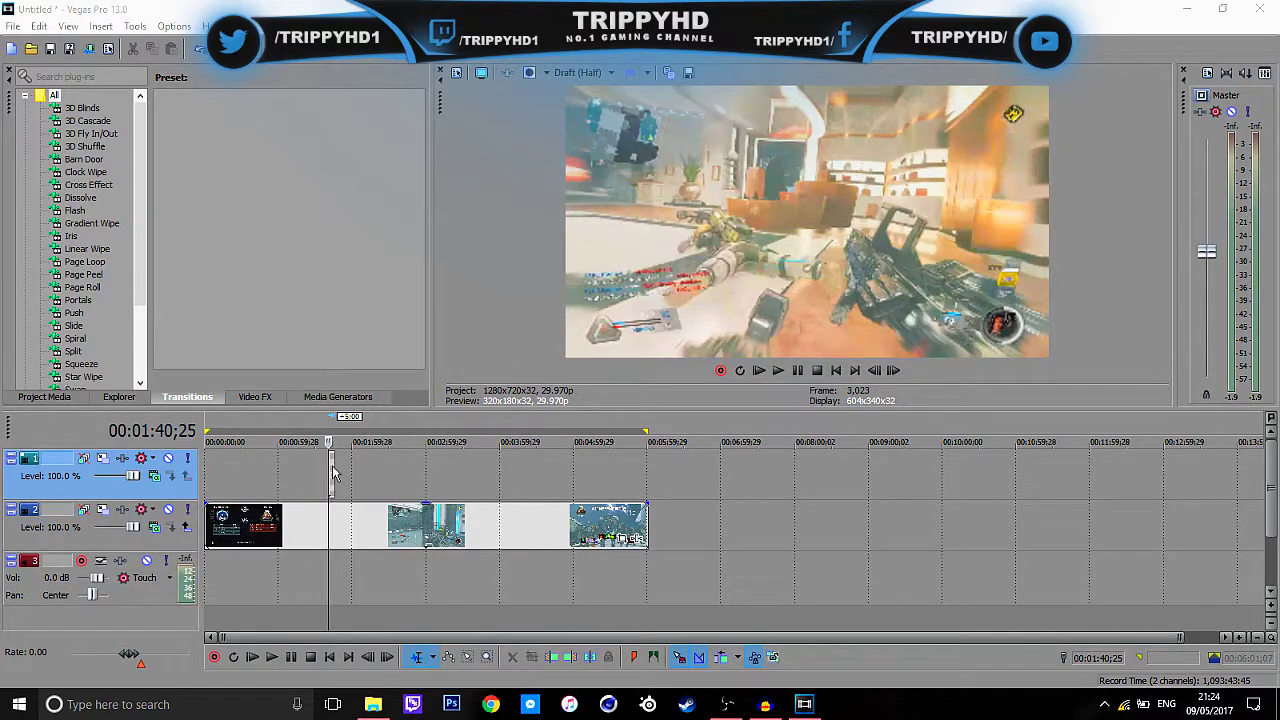
Step: Lengthen the empty title event and add the Sony Timecode media effect
{"action": "left_click_drag", "start_coordinate": [332, 472], "coordinate": [430, 488]}
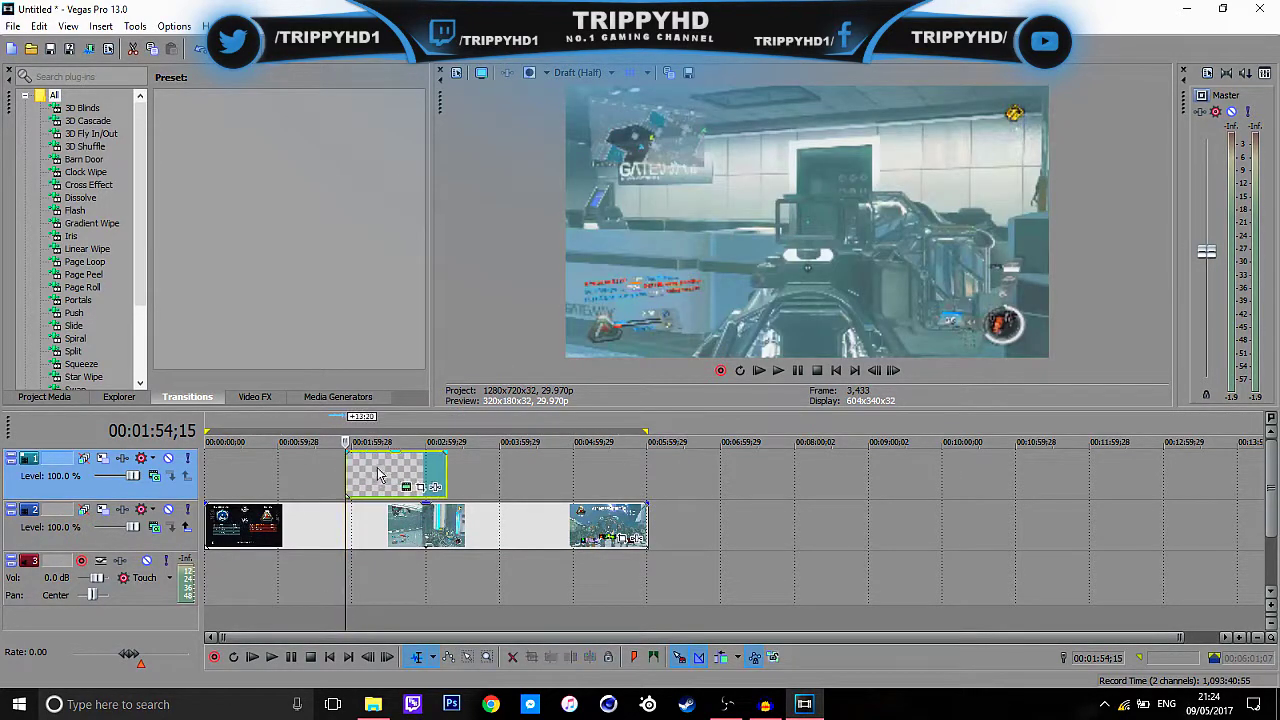
{"action": "right_click", "coordinate": [440, 490]}
{"action": "left_click", "coordinate": [460, 258]}
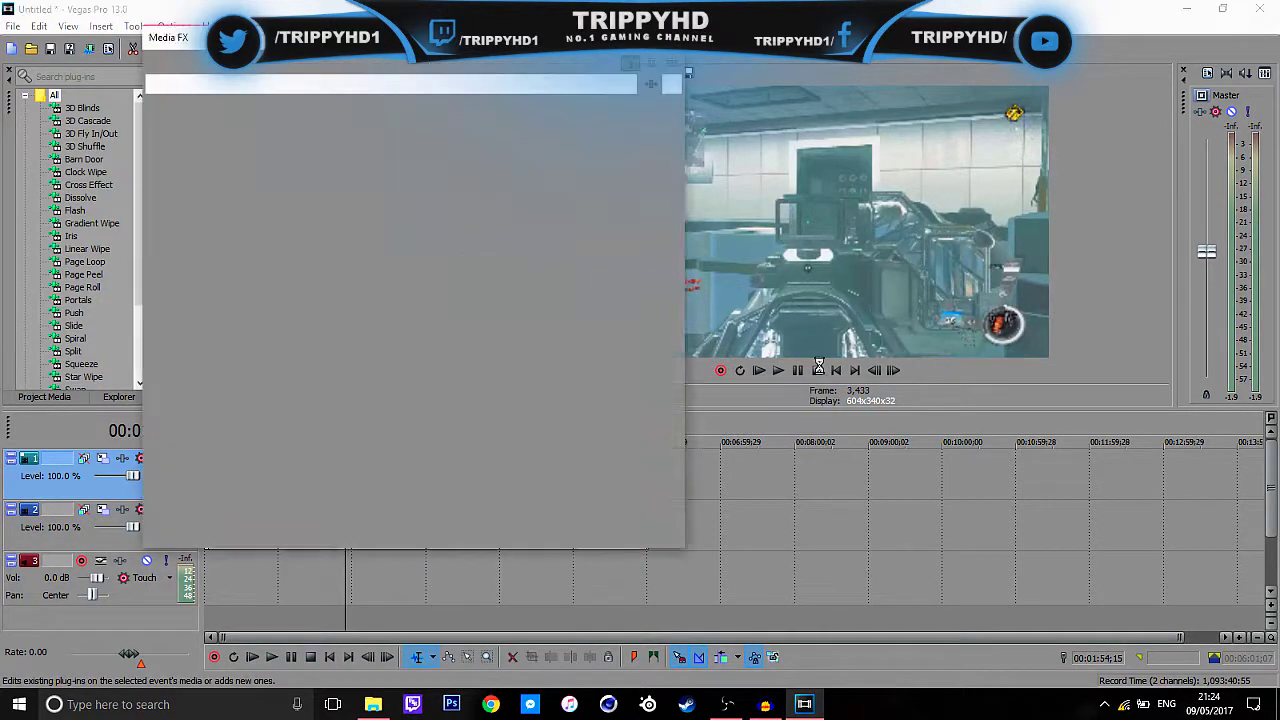
{"action": "left_click", "coordinate": [884, 228]}
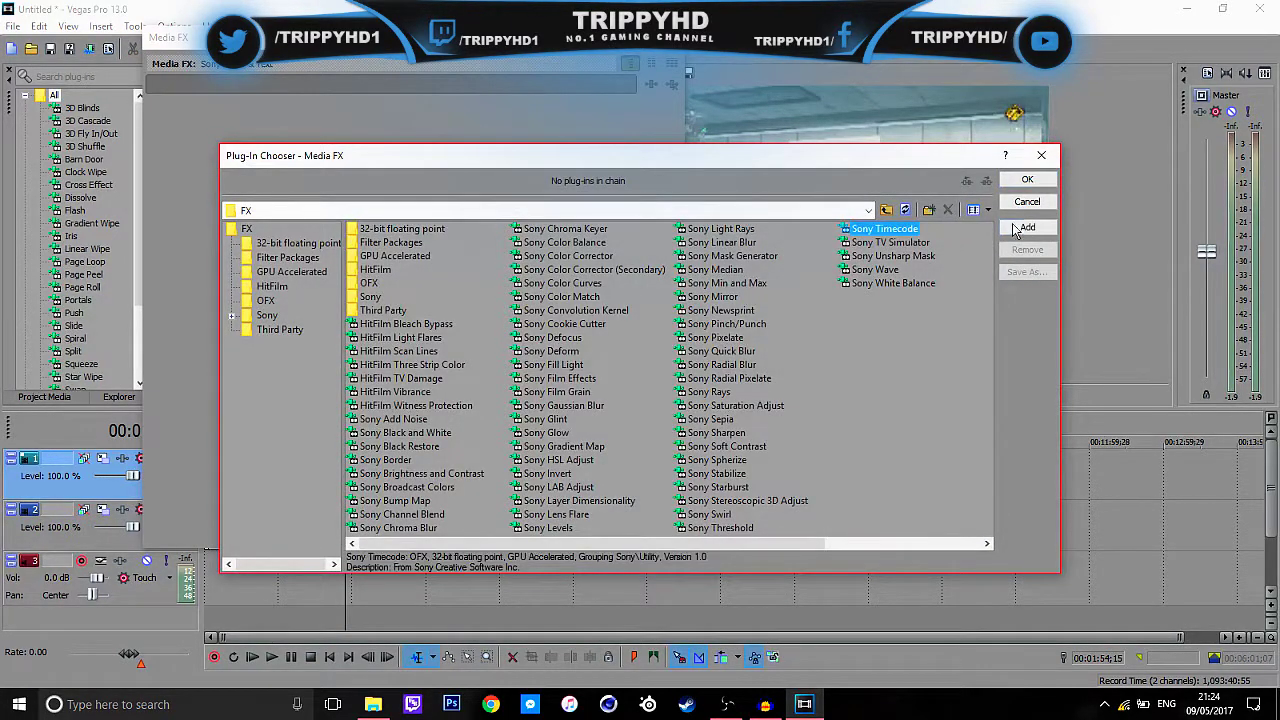
{"action": "left_click", "coordinate": [1015, 230]}
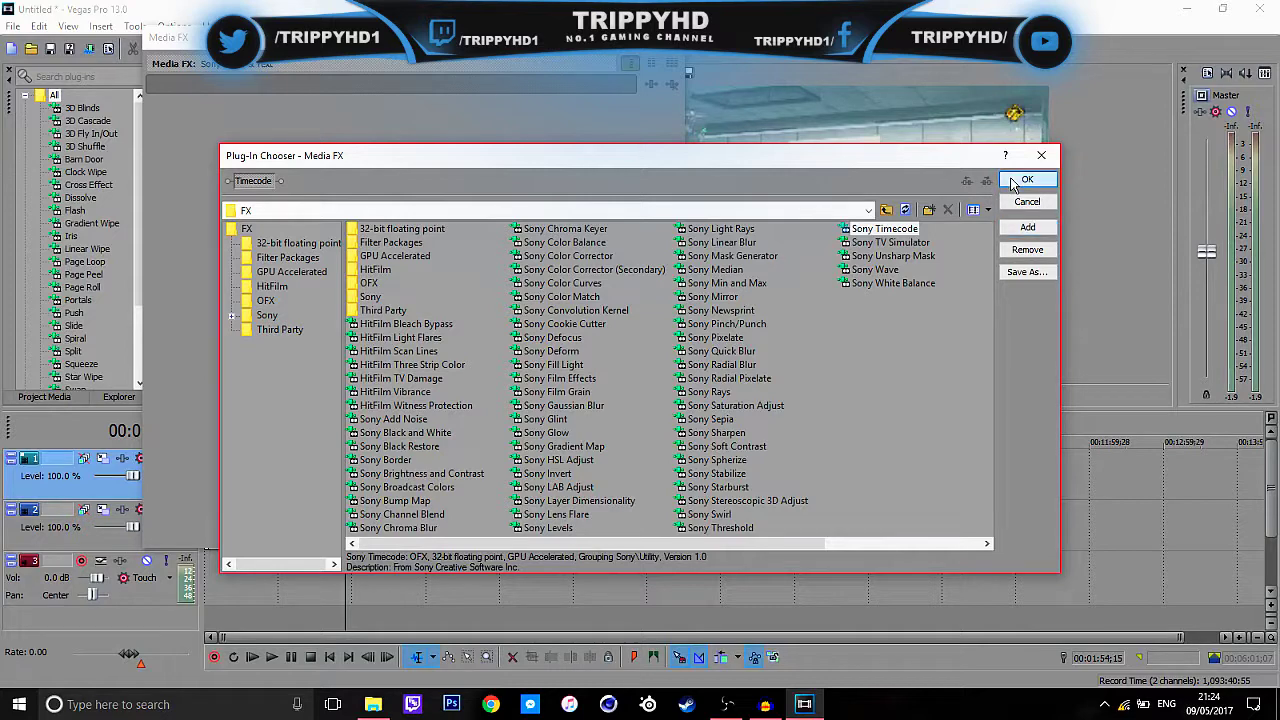
{"action": "left_click", "coordinate": [1027, 180]}
Step: Set the timecode format to SMPTE Drop with right/bottom alignment
{"action": "left_click", "coordinate": [268, 158]}
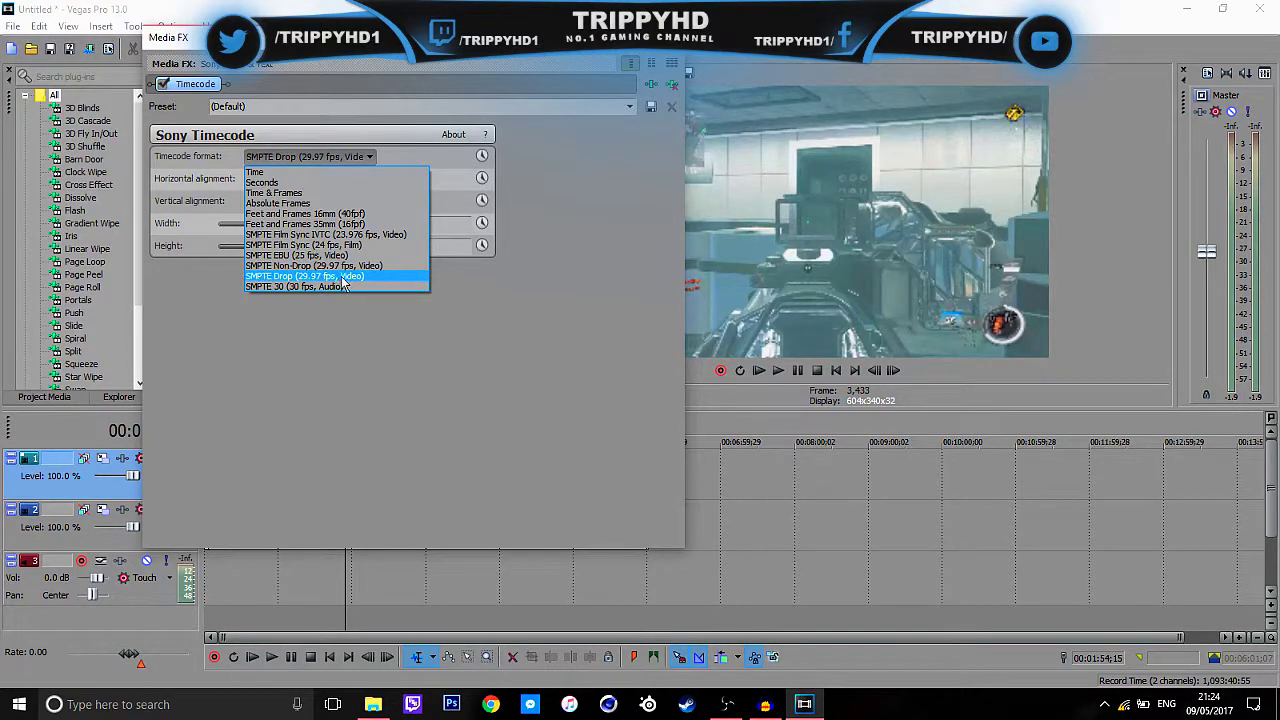
{"action": "left_click", "coordinate": [343, 277]}
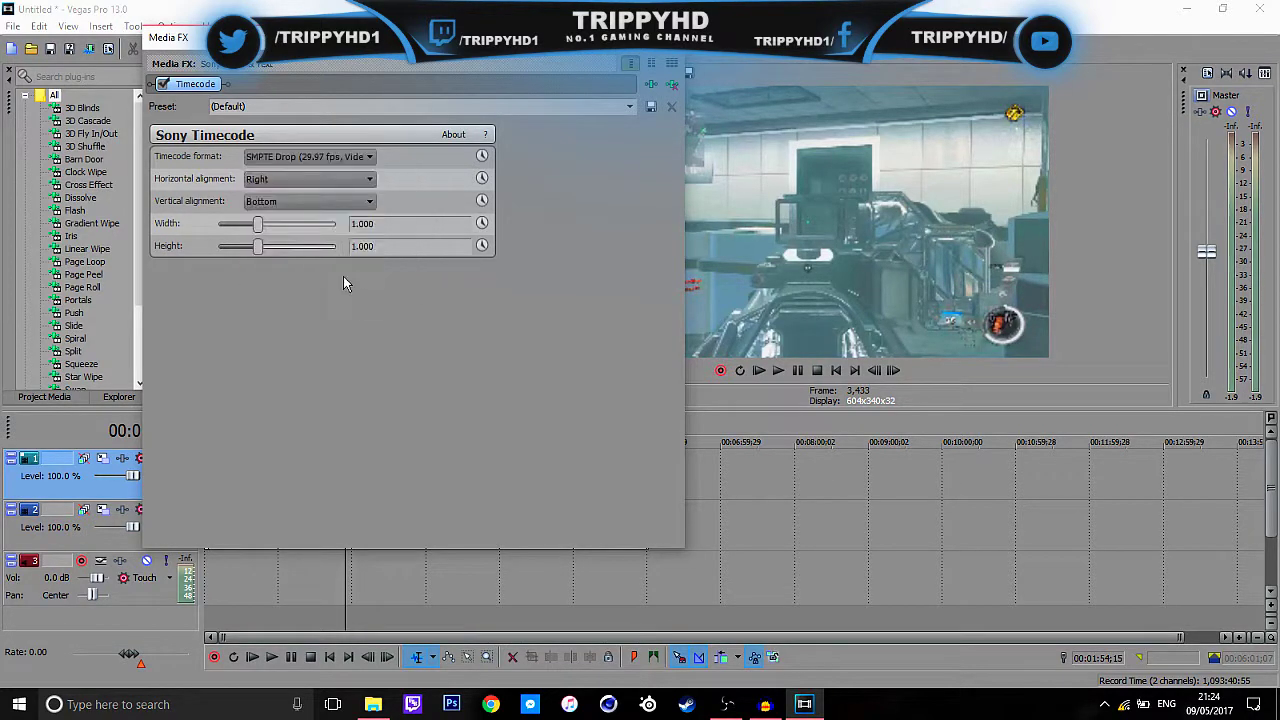
{"action": "left_click", "coordinate": [291, 180]}
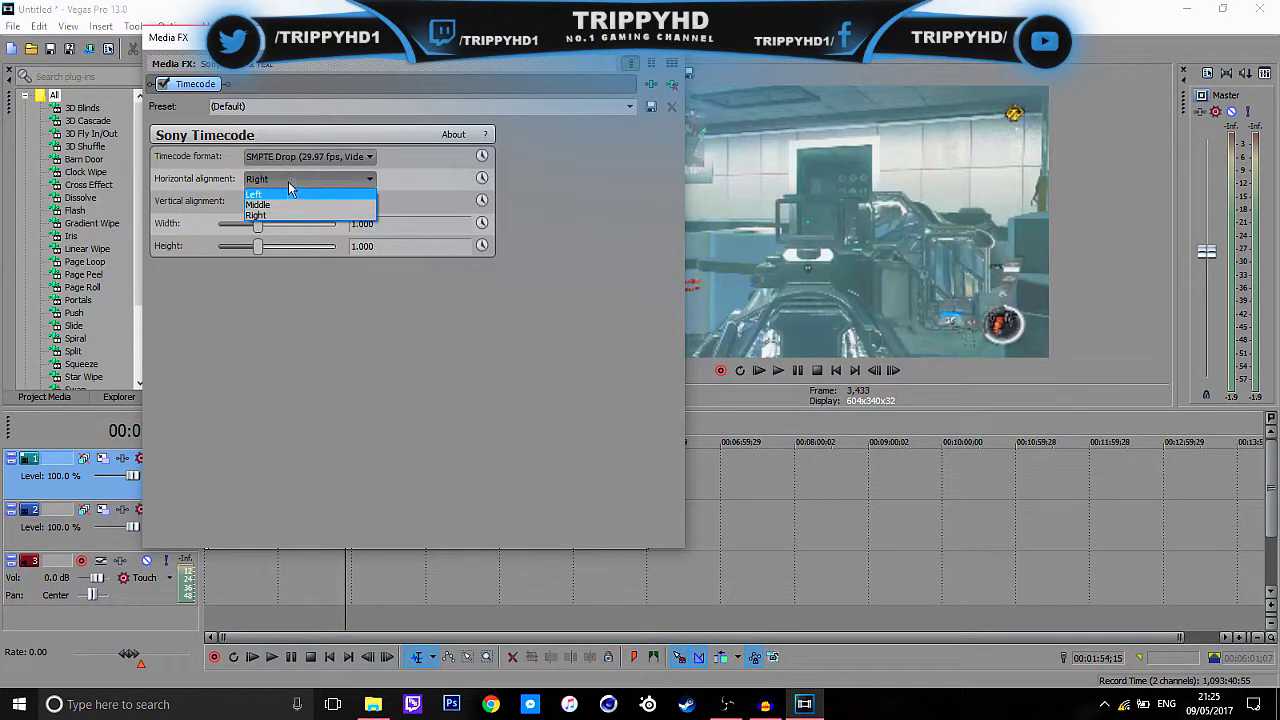
{"action": "left_click", "coordinate": [298, 193]}
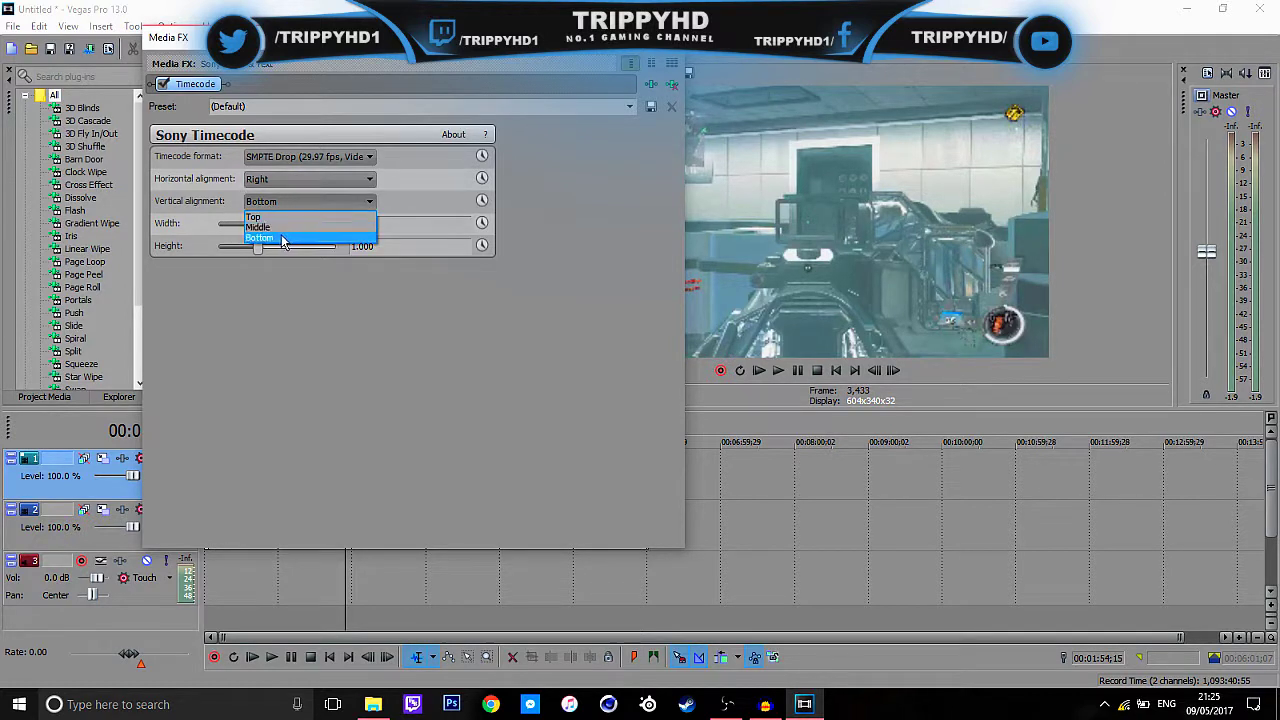
{"action": "left_click", "coordinate": [265, 237]}
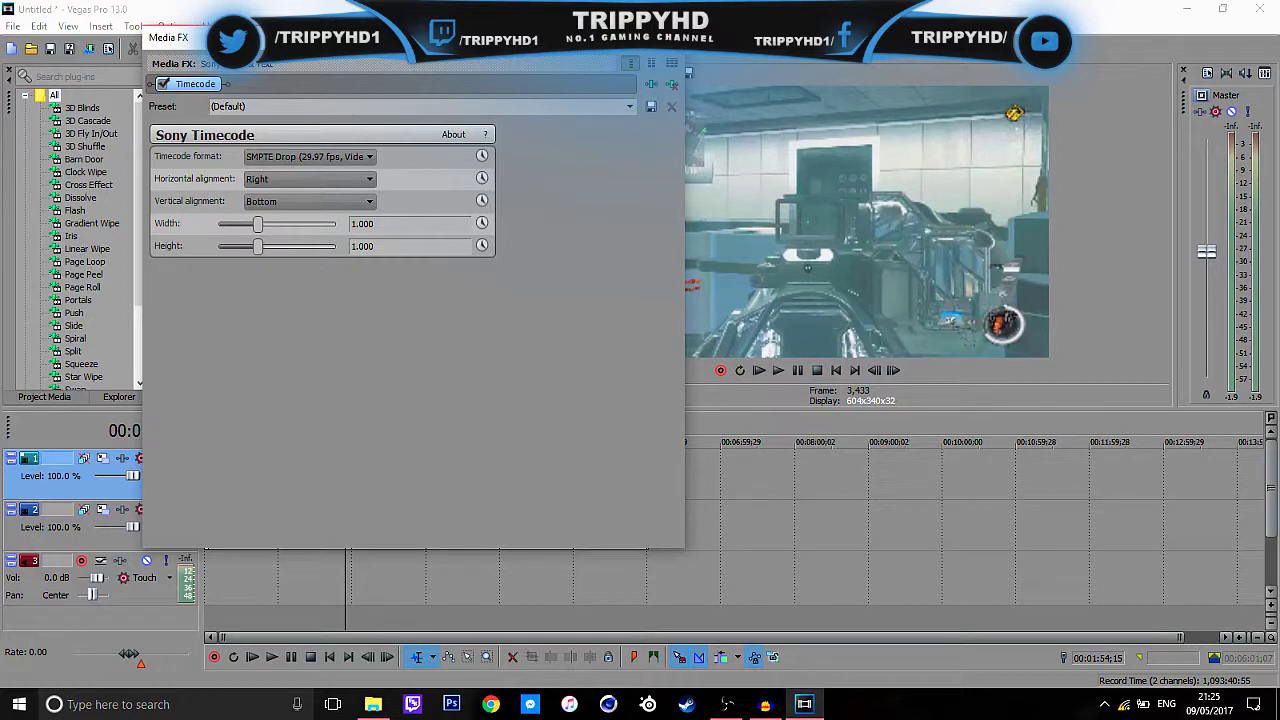
{"action": "left_click", "coordinate": [671, 107]}
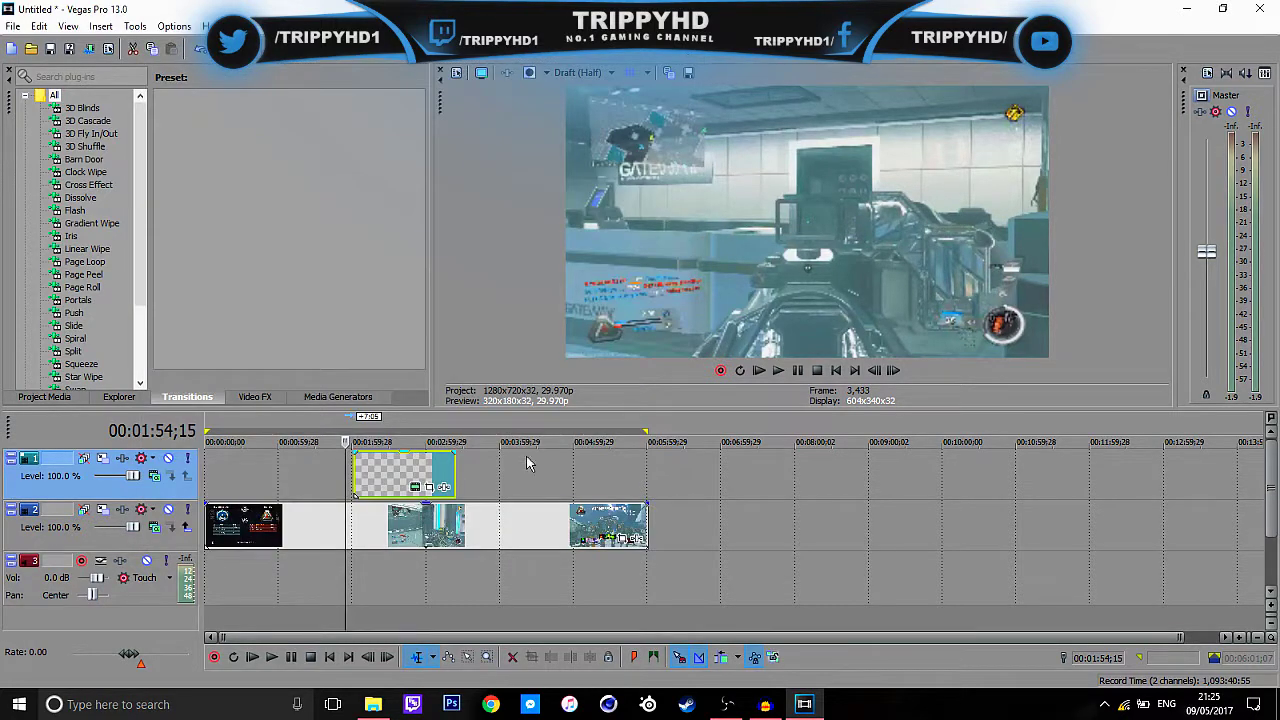
Step: Move the timecode event to start at 0:00 and play the montage from the beginning
{"action": "left_click_drag", "start_coordinate": [385, 481], "coordinate": [260, 490]}
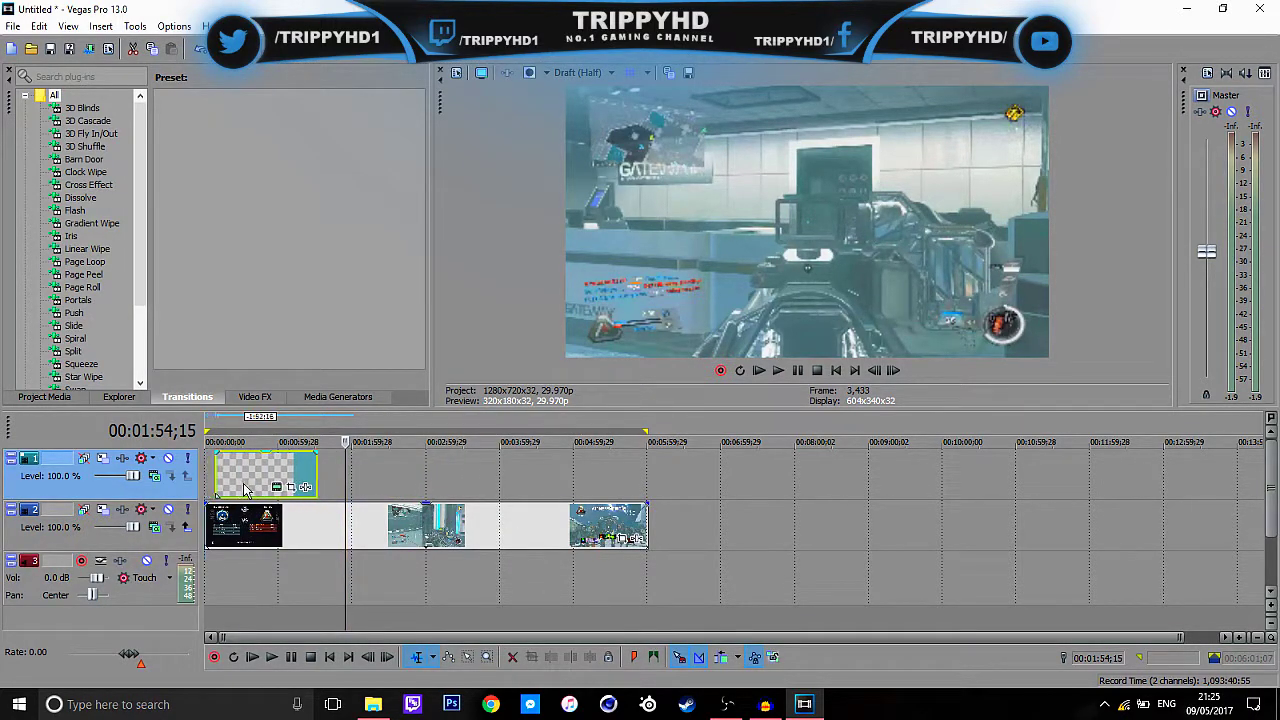
{"action": "left_click_drag", "start_coordinate": [225, 470], "coordinate": [262, 472]}
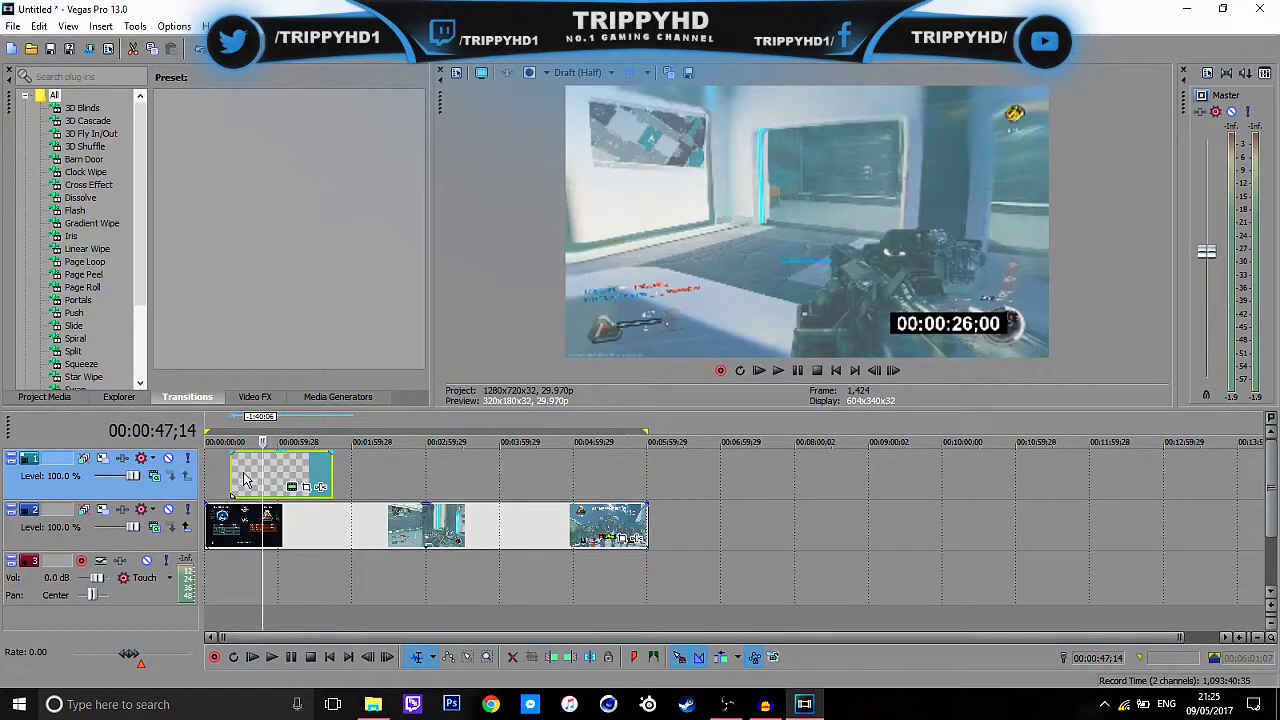
{"action": "left_click_drag", "start_coordinate": [272, 478], "coordinate": [218, 481]}
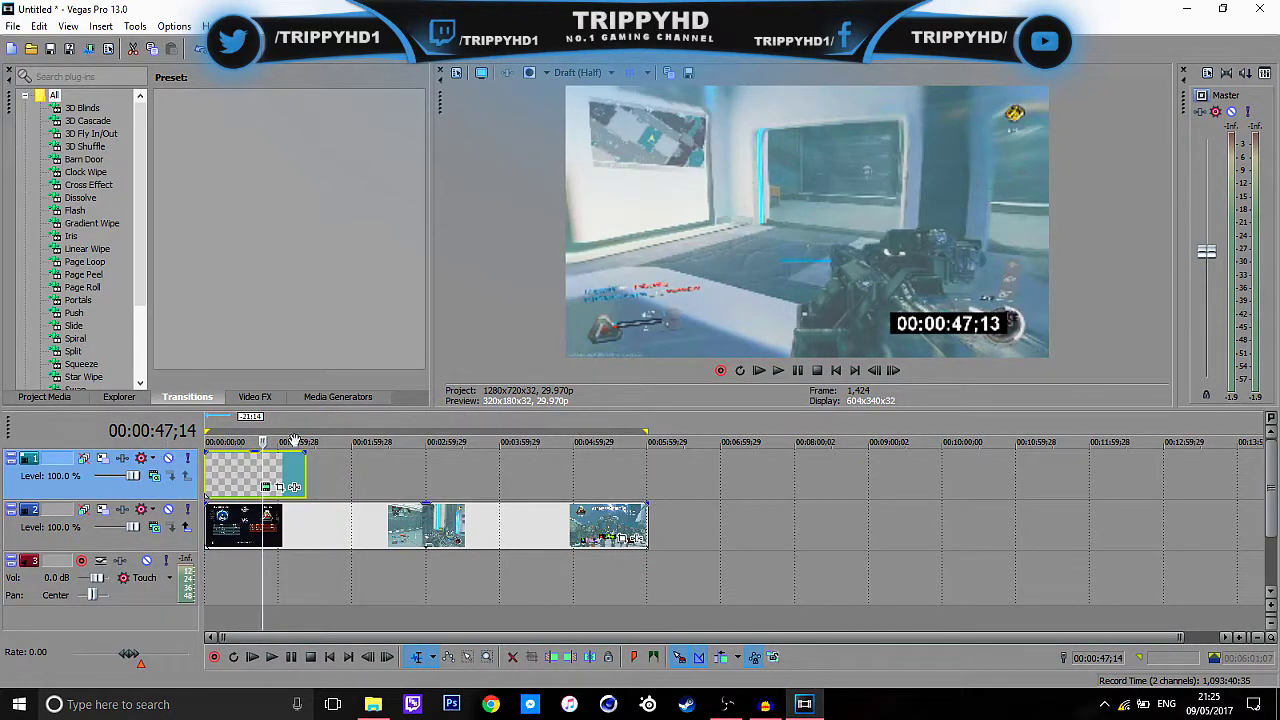
{"action": "left_click", "coordinate": [207, 466]}
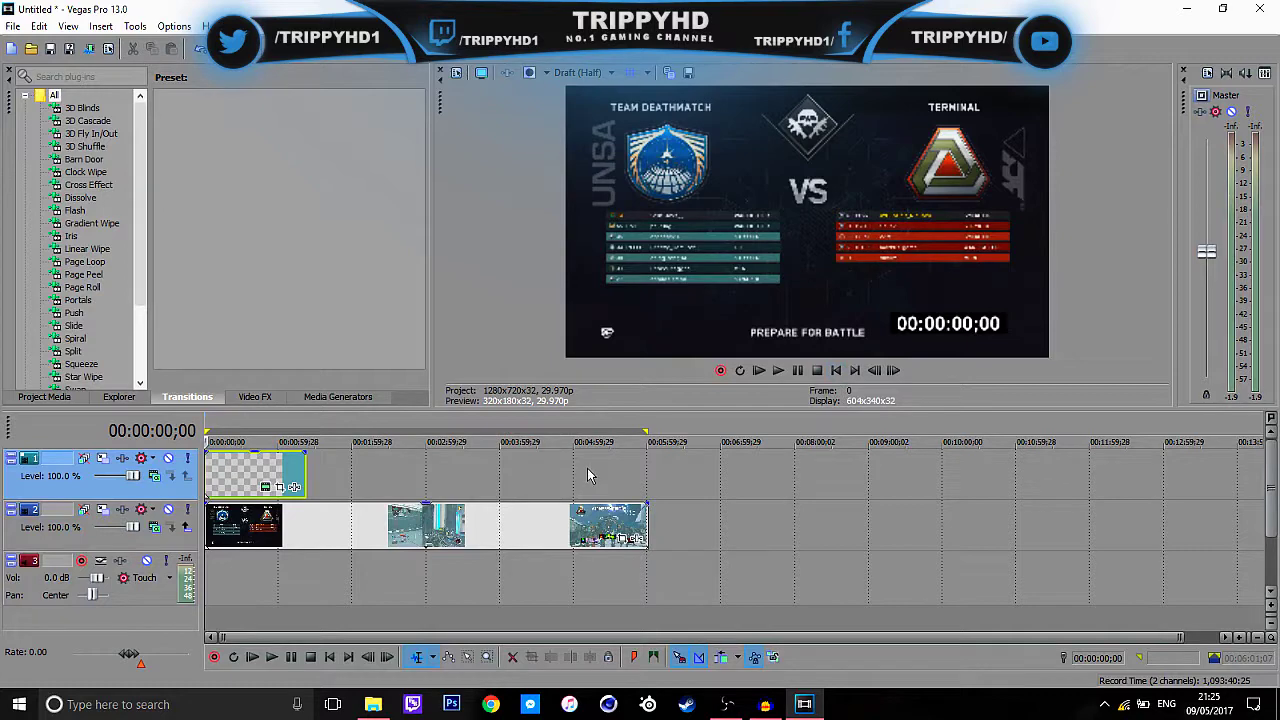
{"action": "key", "text": "space"}
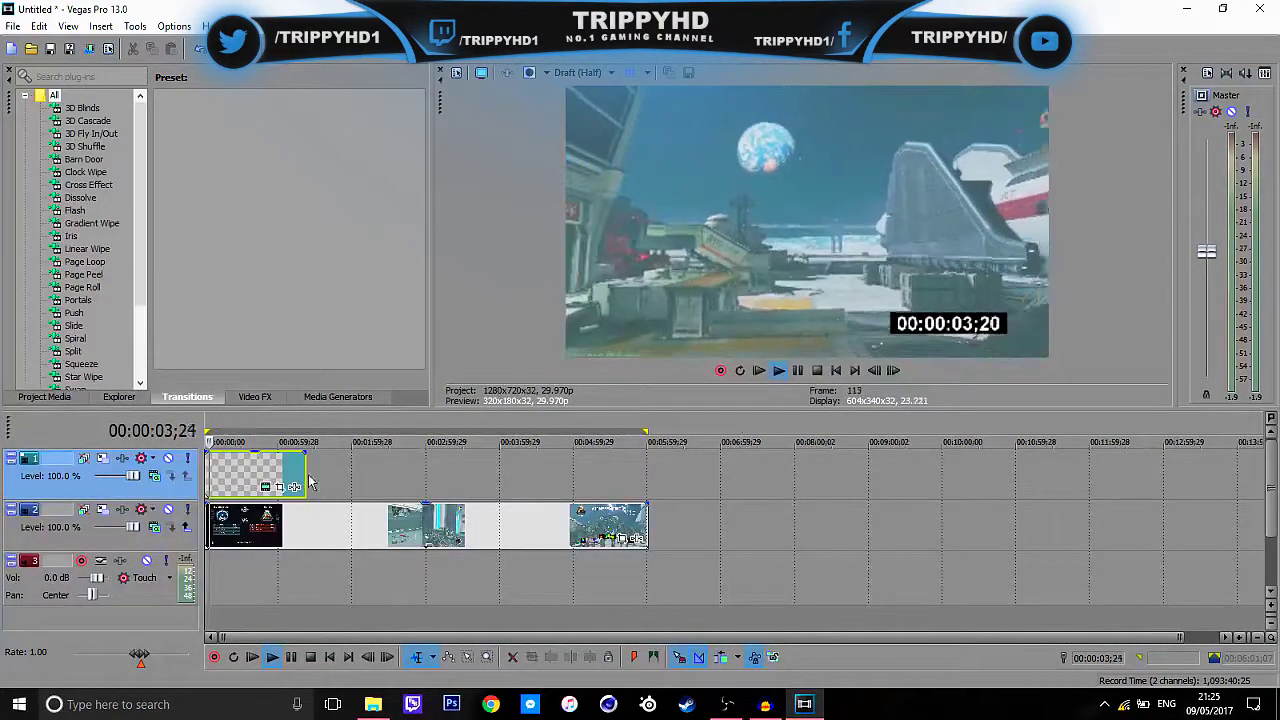
Step: Stretch the timecode event to the last clip's end and check playback near 5:29
{"action": "left_click_drag", "start_coordinate": [305, 478], "coordinate": [652, 472]}
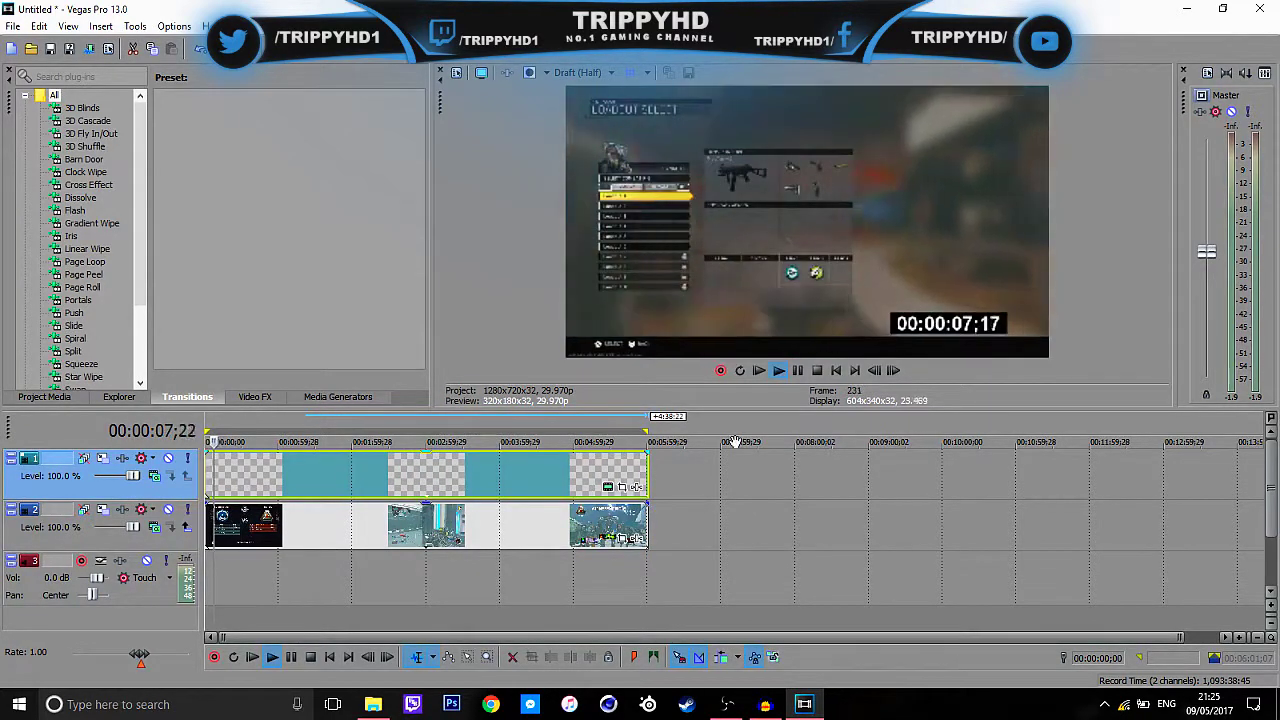
{"action": "key", "text": "space"}
{"action": "left_click", "coordinate": [610, 478]}
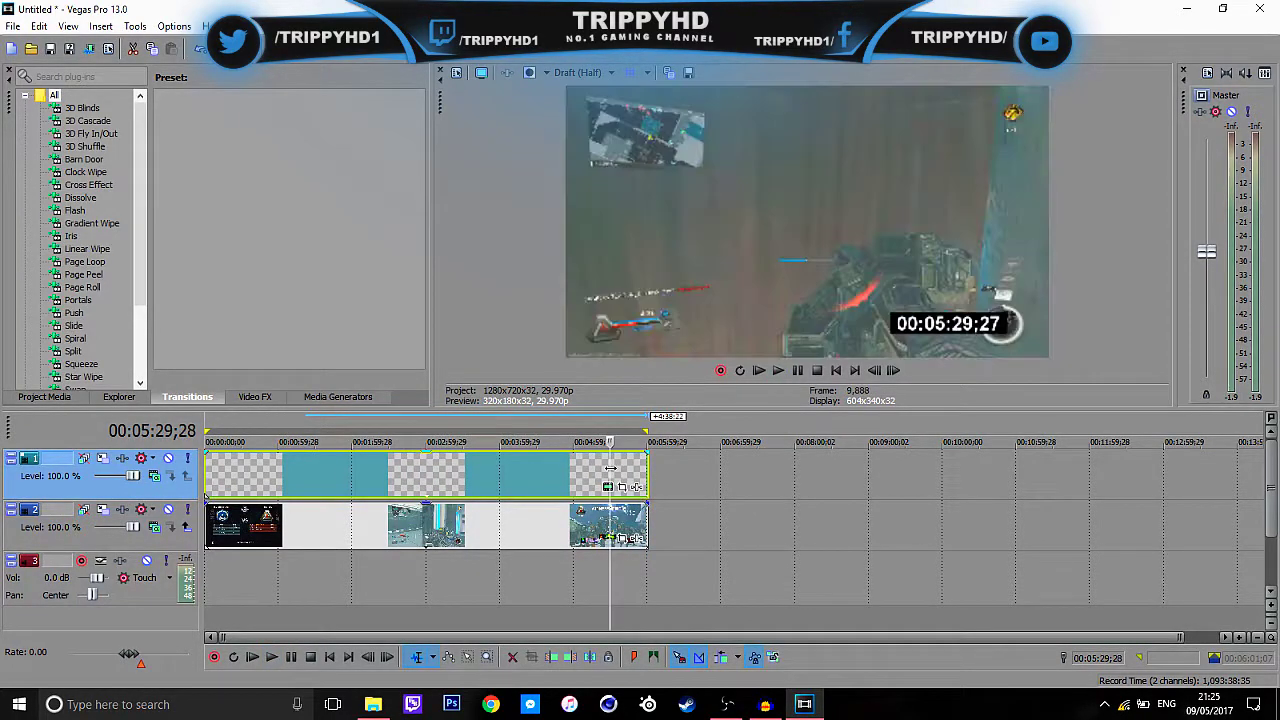
{"action": "key", "text": "space"}
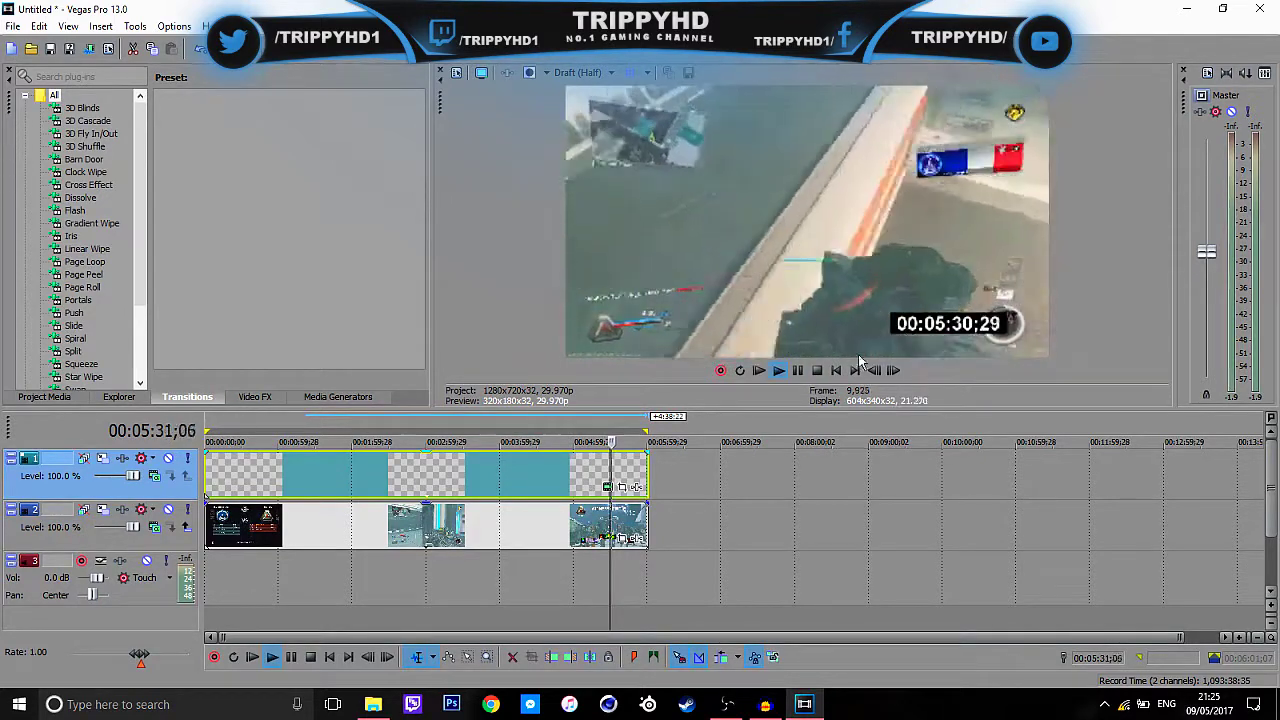
{"action": "key", "text": "space"}
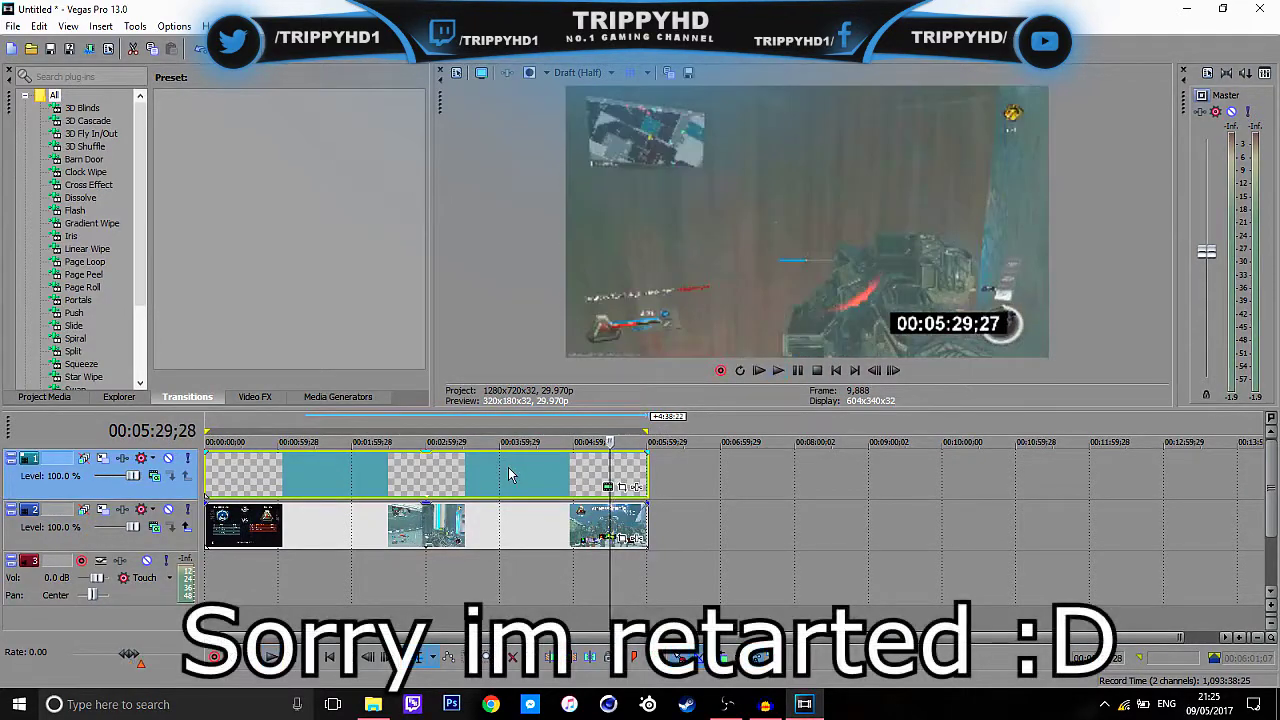
{"action": "left_click", "coordinate": [511, 472]}
{"action": "left_click", "coordinate": [461, 472]}
{"action": "left_click", "coordinate": [338, 475]}
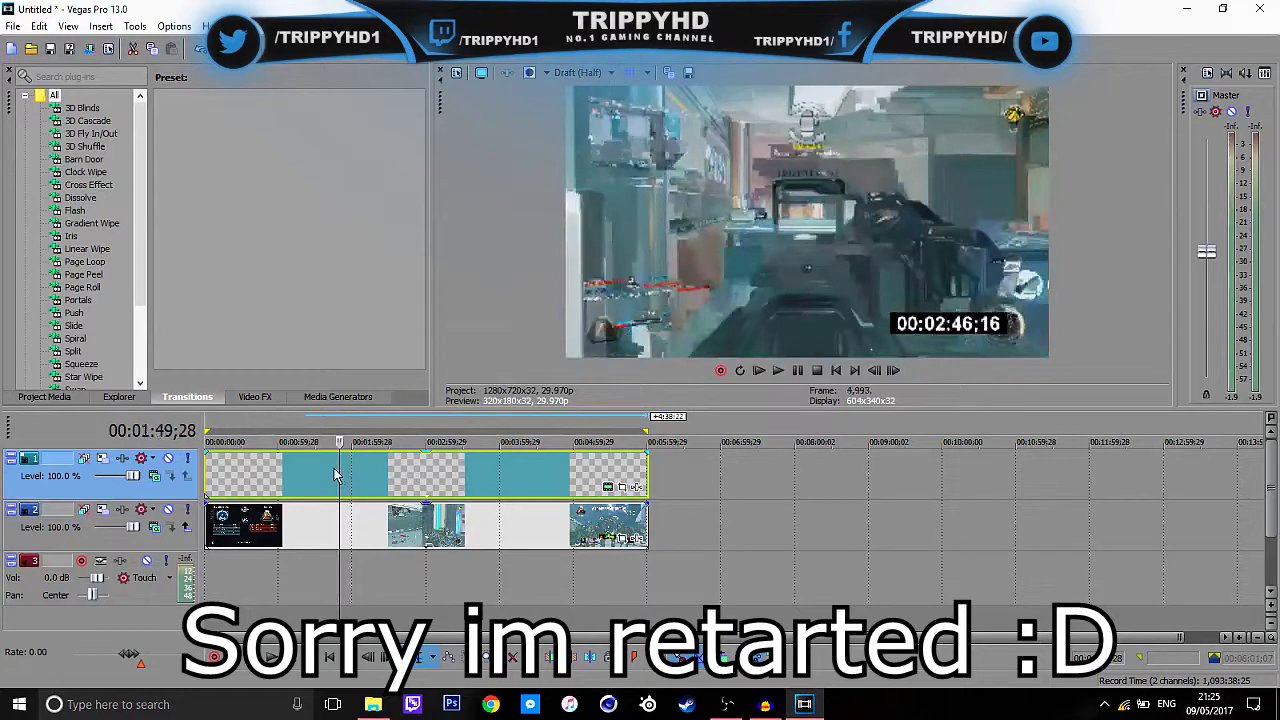
Step: Undo an accidental shift of the timecode event and review the ending from about 4:58
{"action": "left_click", "coordinate": [235, 472]}
{"action": "left_click_drag", "start_coordinate": [520, 476], "coordinate": [565, 478]}
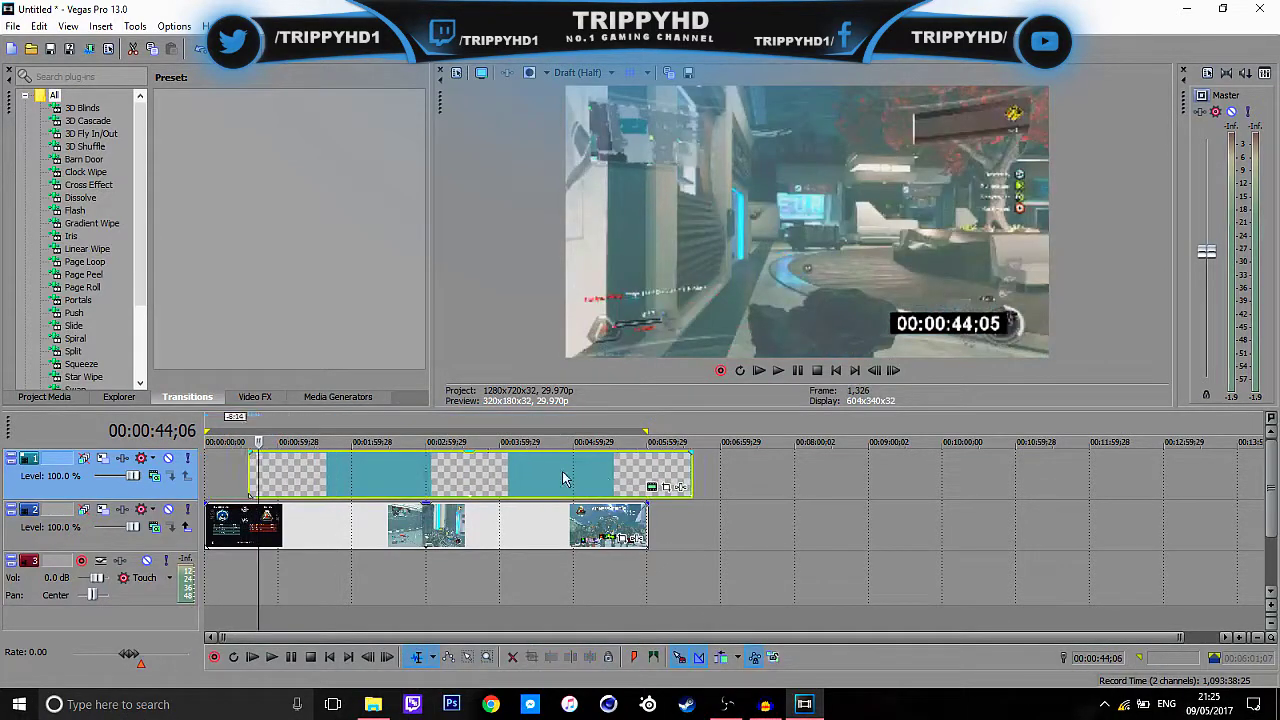
{"action": "key", "text": "ctrl+z"}
{"action": "left_click", "coordinate": [650, 464]}
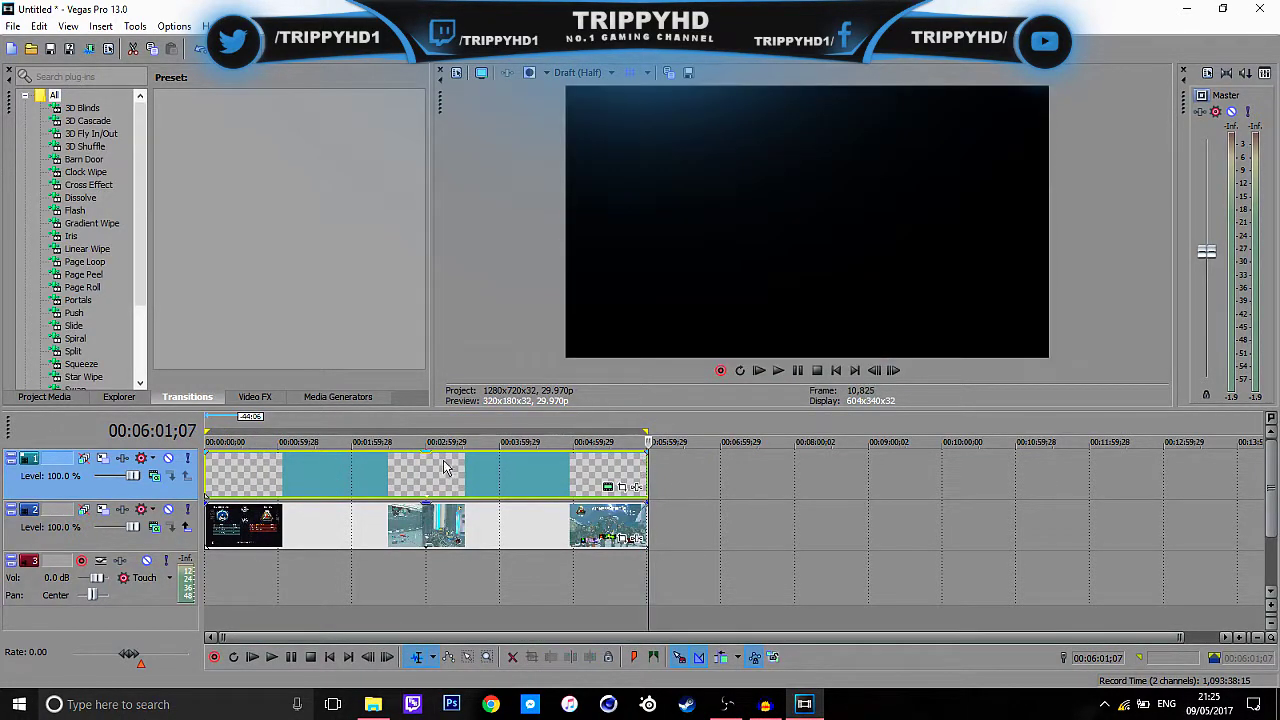
{"action": "left_click", "coordinate": [575, 478]}
{"action": "left_click", "coordinate": [778, 370]}
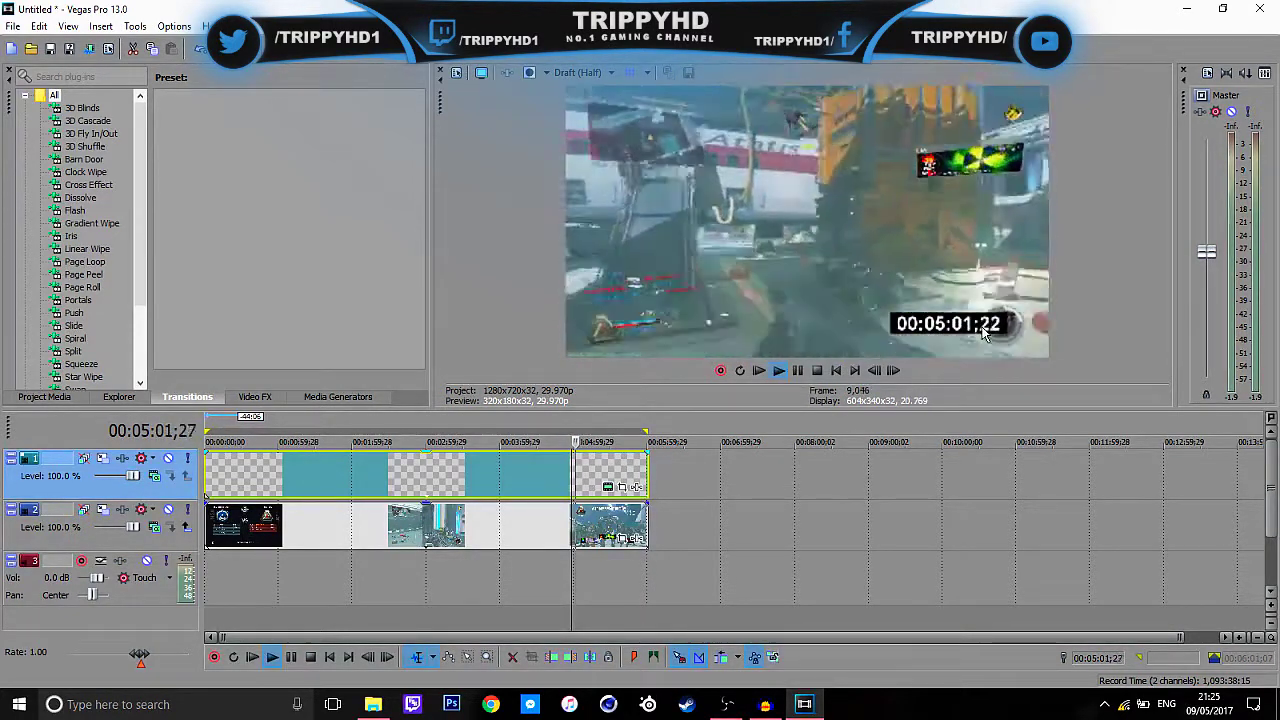
{"action": "left_click", "coordinate": [572, 468]}
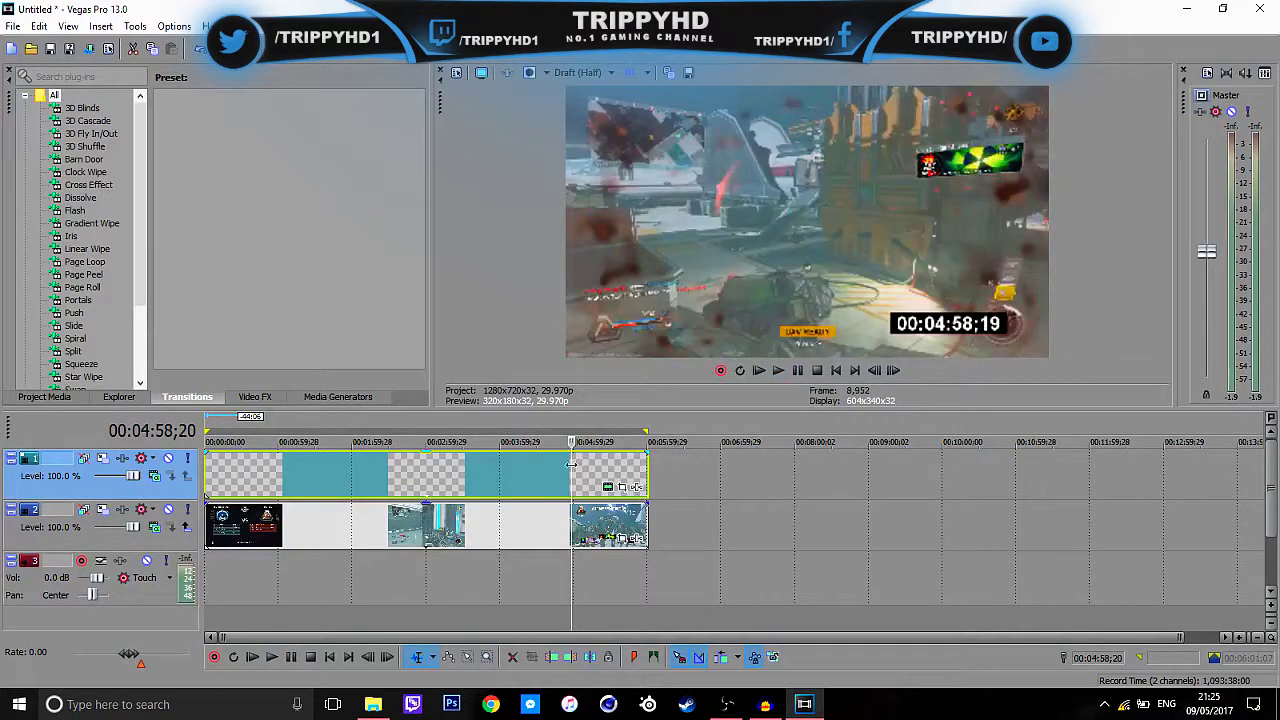
{"action": "left_click", "coordinate": [635, 468]}
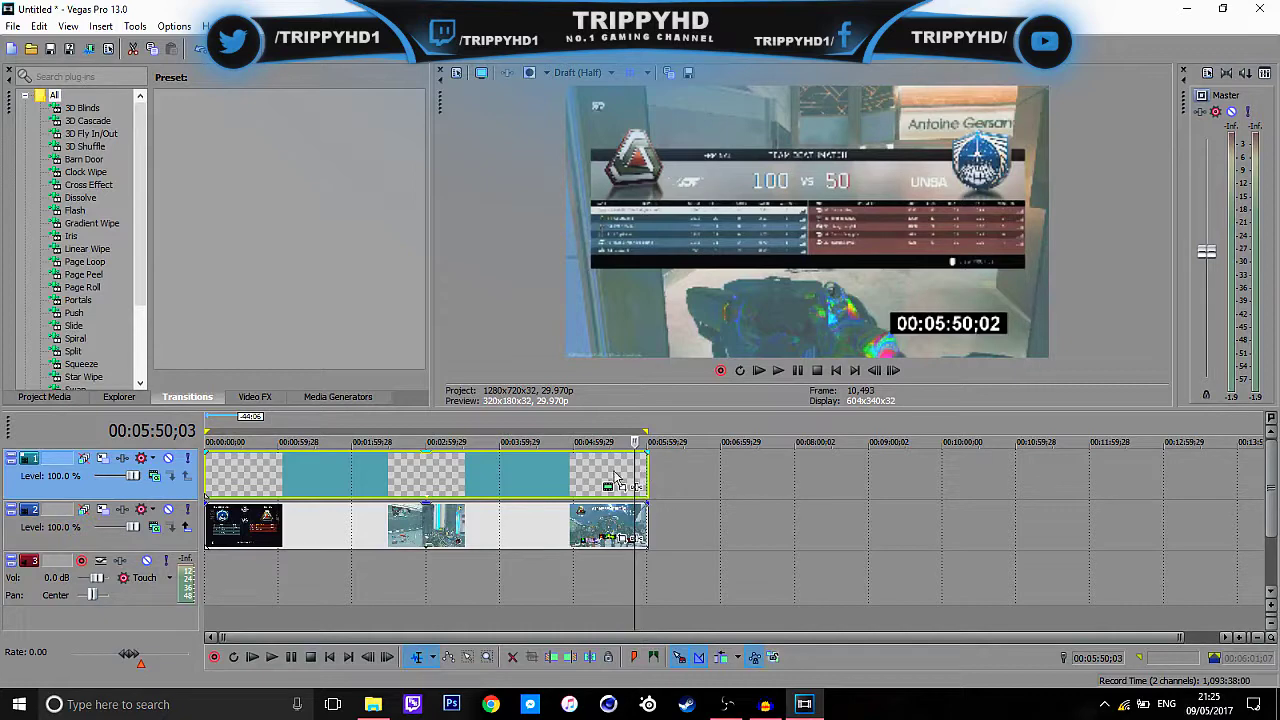
Step: Add a velocity envelope to the timecode event
{"action": "right_click", "coordinate": [603, 470]}
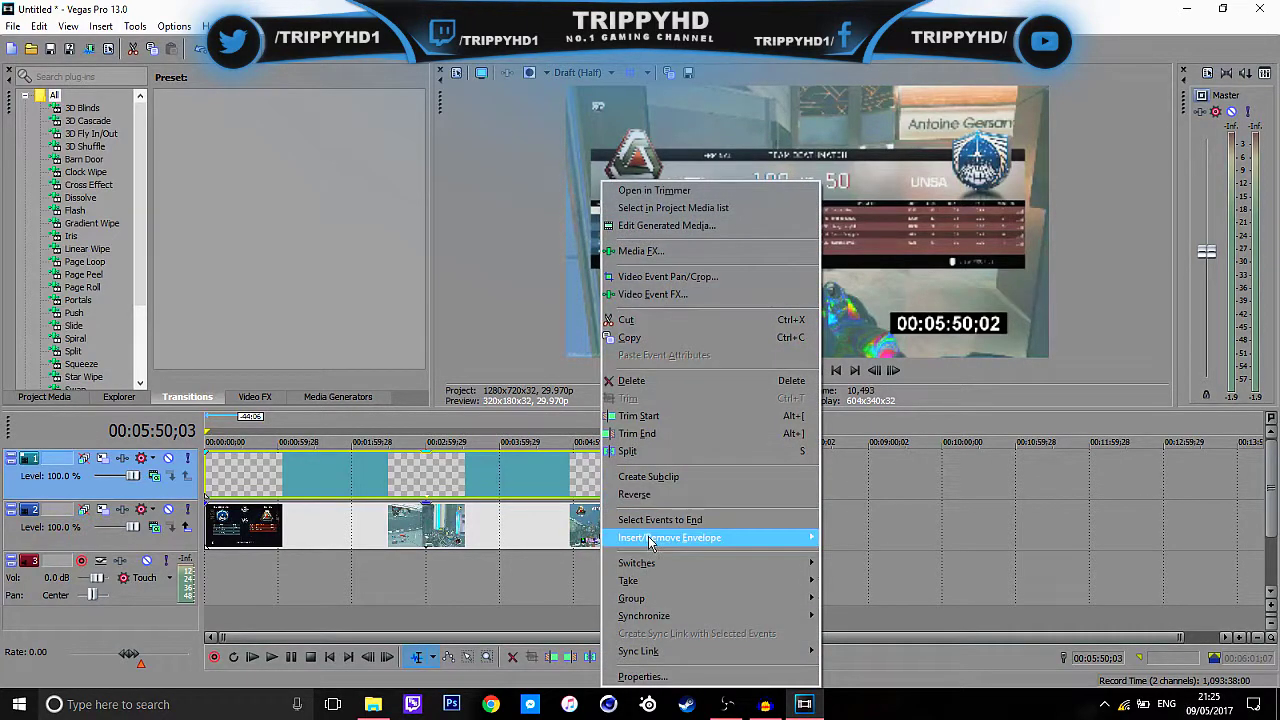
{"action": "mouse_move", "coordinate": [669, 537]}
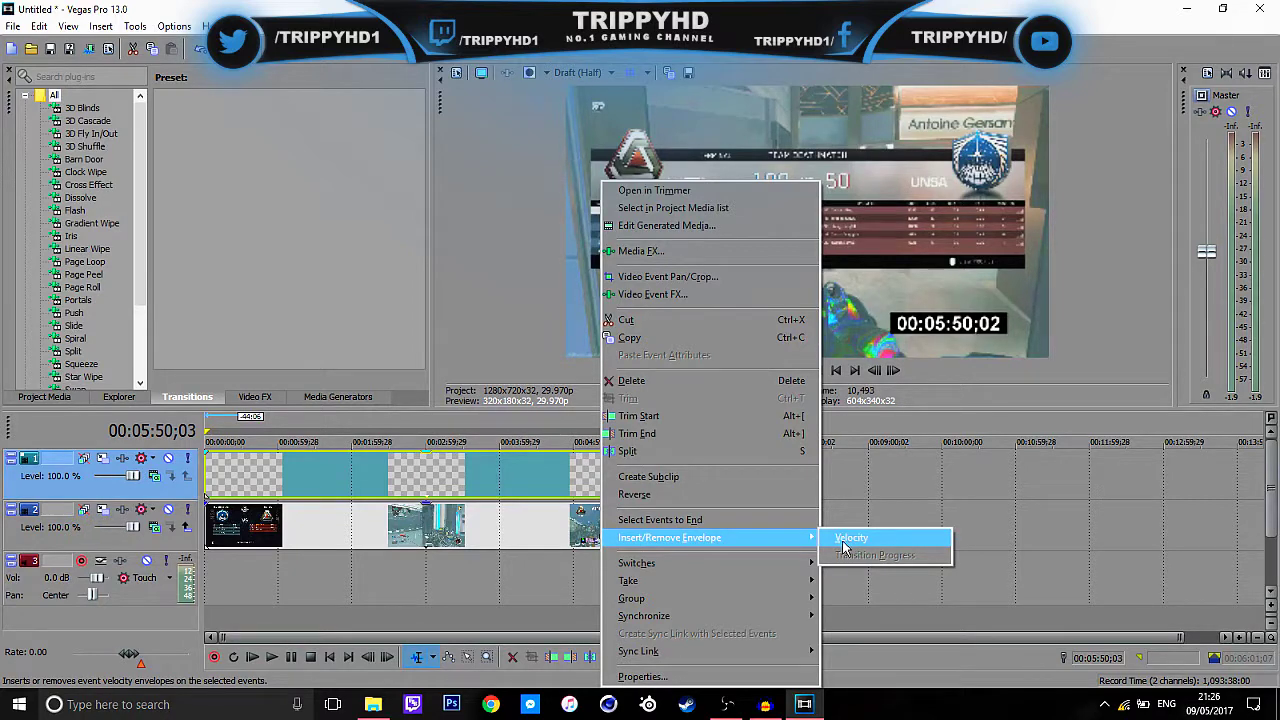
{"action": "left_click", "coordinate": [872, 540]}
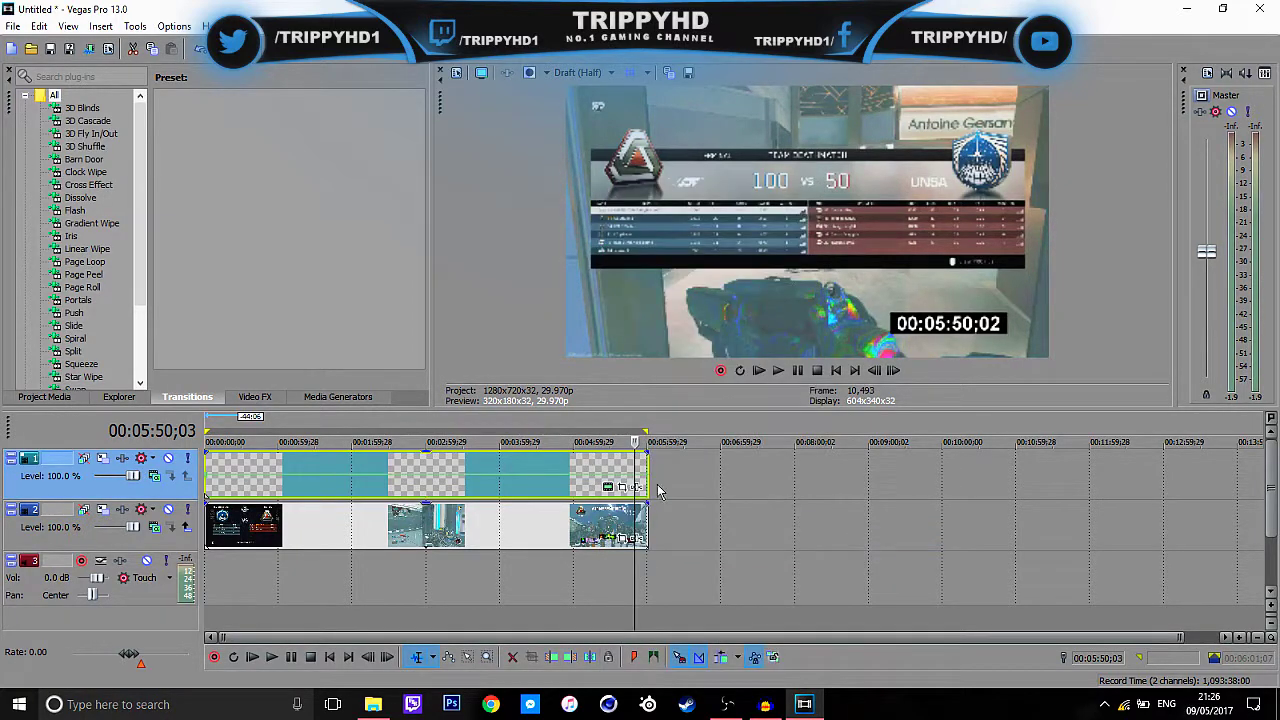
{"action": "scroll", "coordinate": [632, 477], "scroll_direction": "up", "scroll_amount": 2}
{"action": "scroll", "coordinate": [700, 475], "scroll_direction": "up", "scroll_amount": 2}
{"action": "scroll", "coordinate": [760, 473], "scroll_direction": "up", "scroll_amount": 2}
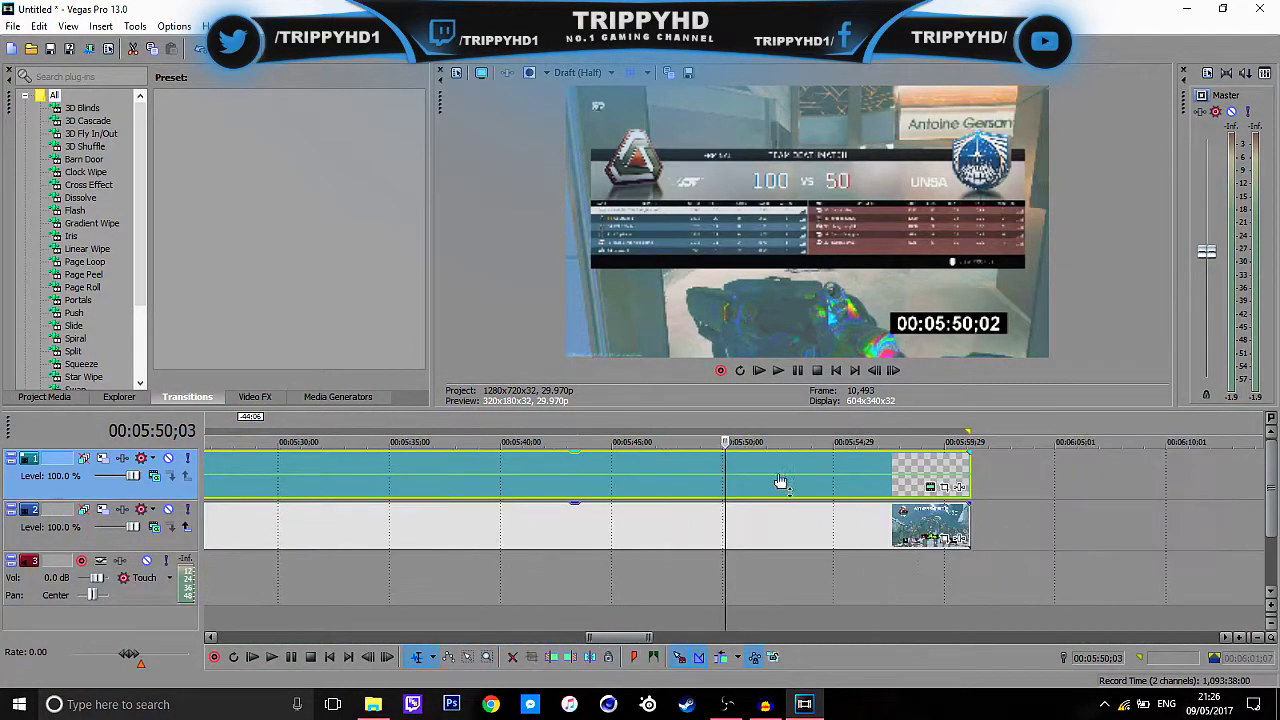
{"action": "scroll", "coordinate": [808, 472], "scroll_direction": "down", "scroll_amount": 1}
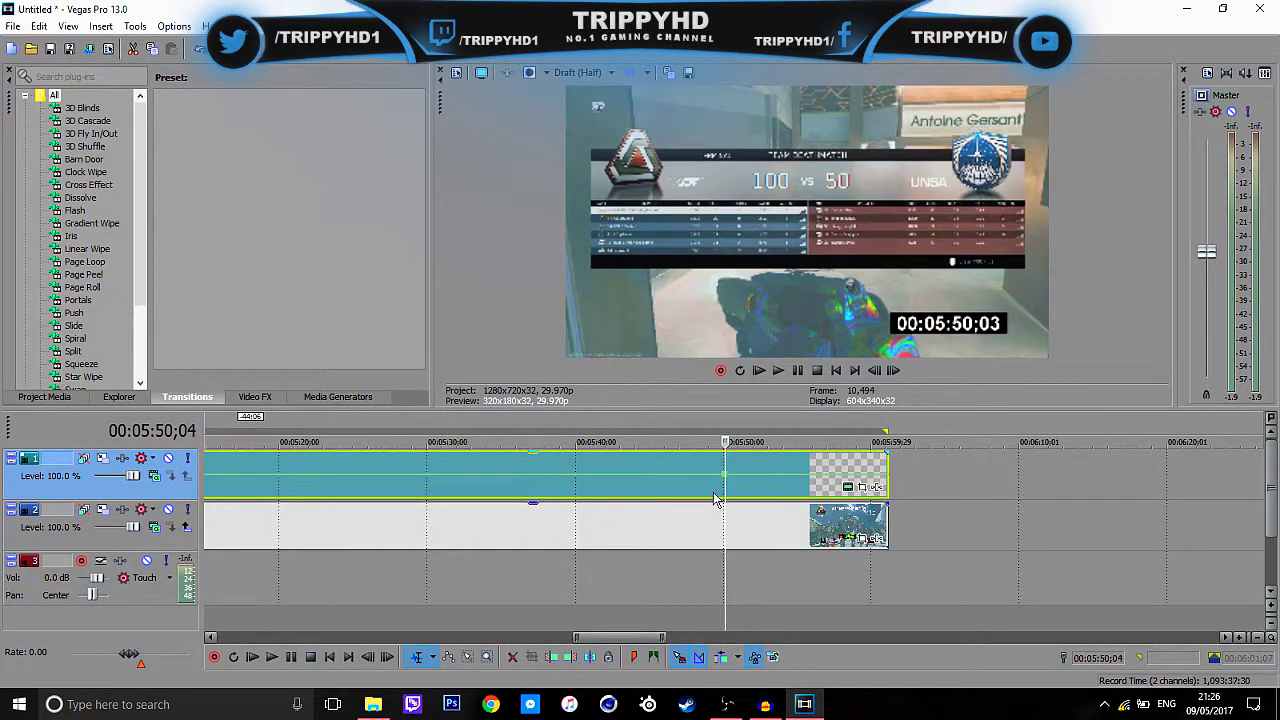
{"action": "right_click", "coordinate": [728, 482]}
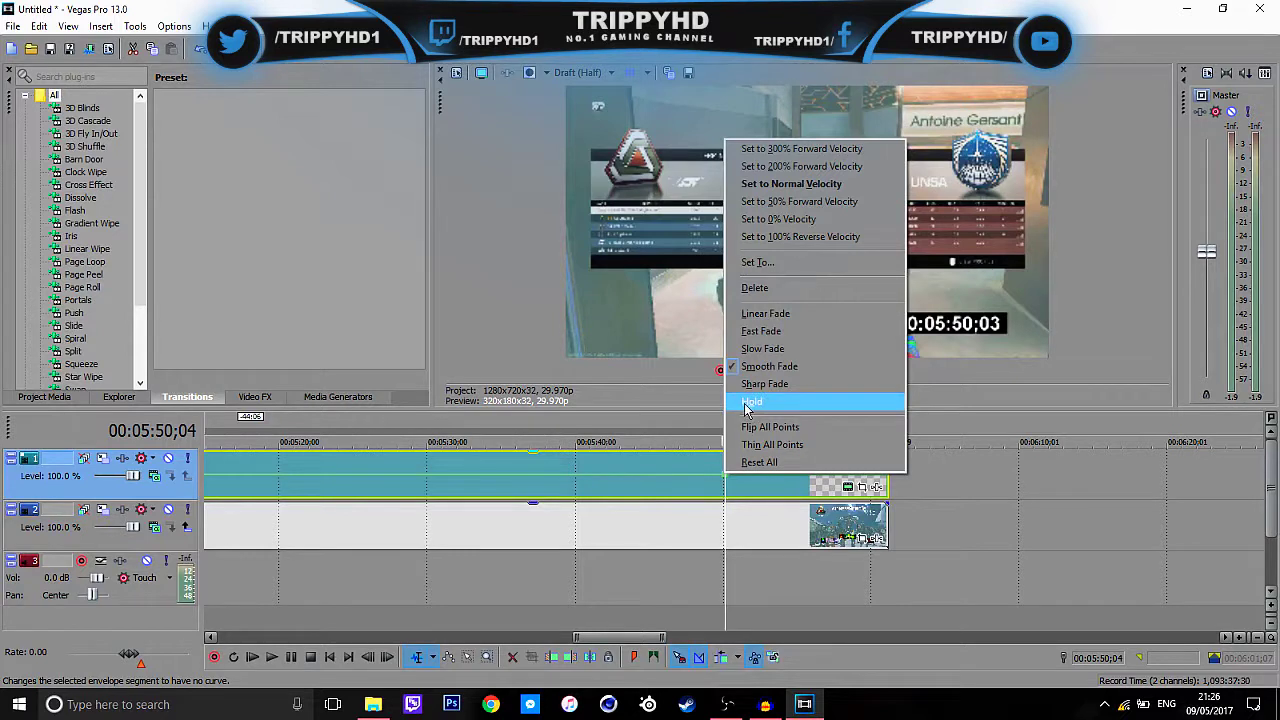
{"action": "key", "text": "Escape"}
Step: Make the velocity segment Hold, set the 05:50;04 point to 0%, and preview the freeze
{"action": "right_click", "coordinate": [657, 482]}
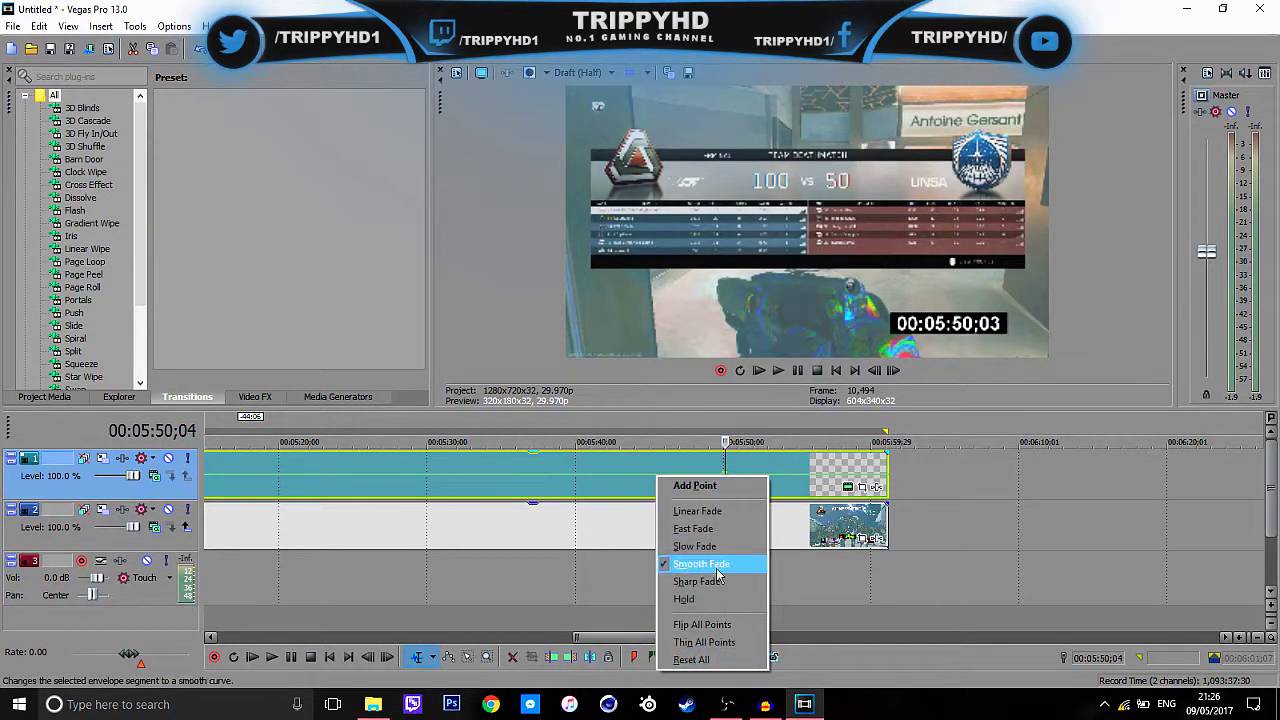
{"action": "left_click", "coordinate": [684, 598]}
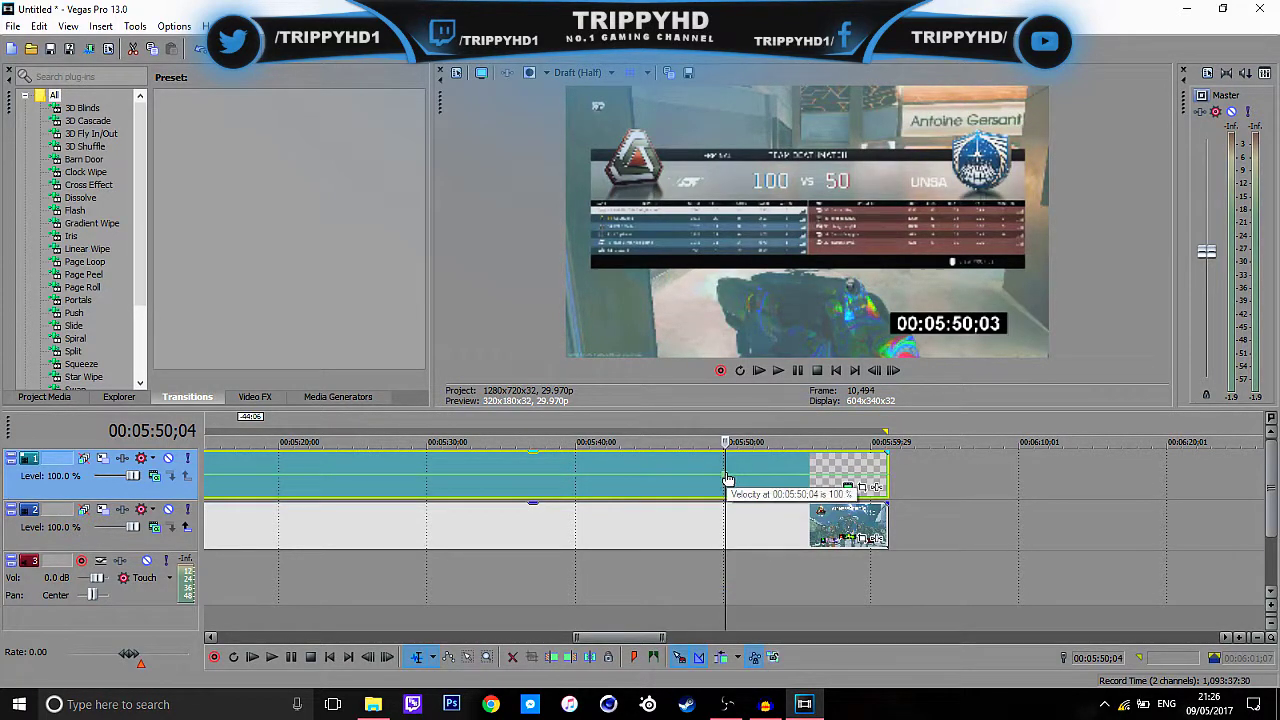
{"action": "mouse_move", "coordinate": [727, 479]}
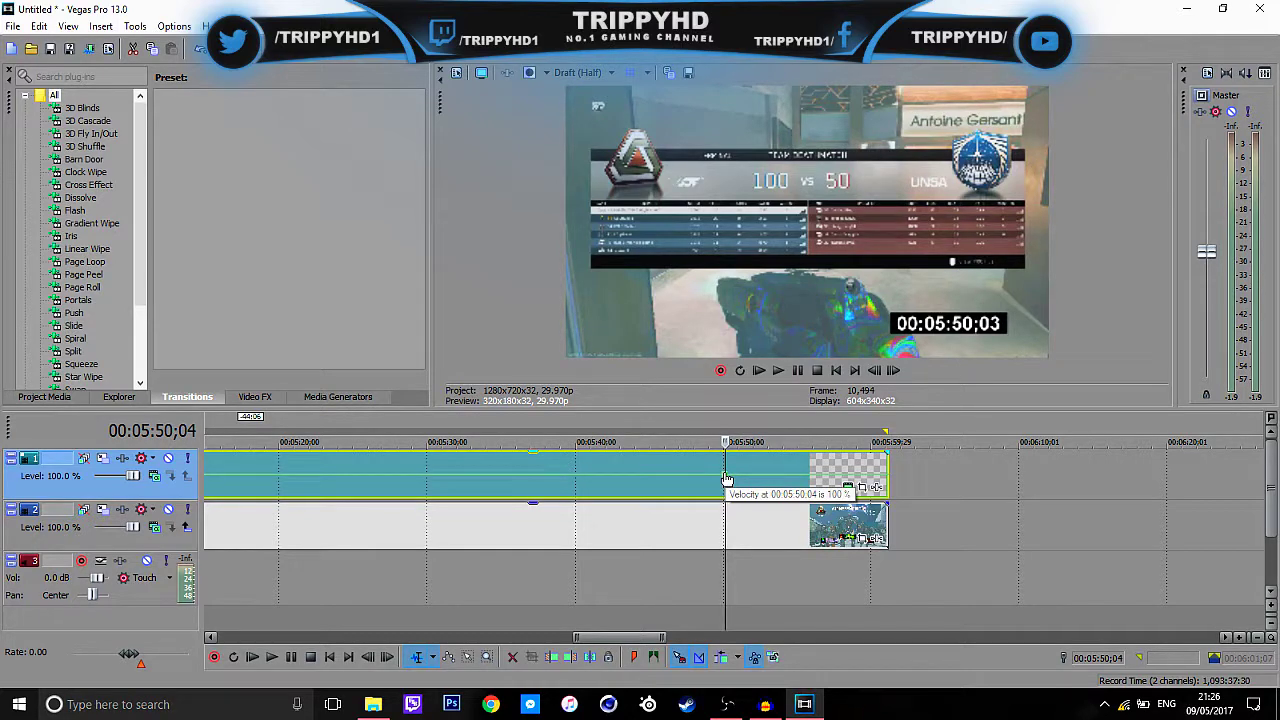
{"action": "left_click_drag", "start_coordinate": [727, 478], "coordinate": [727, 486]}
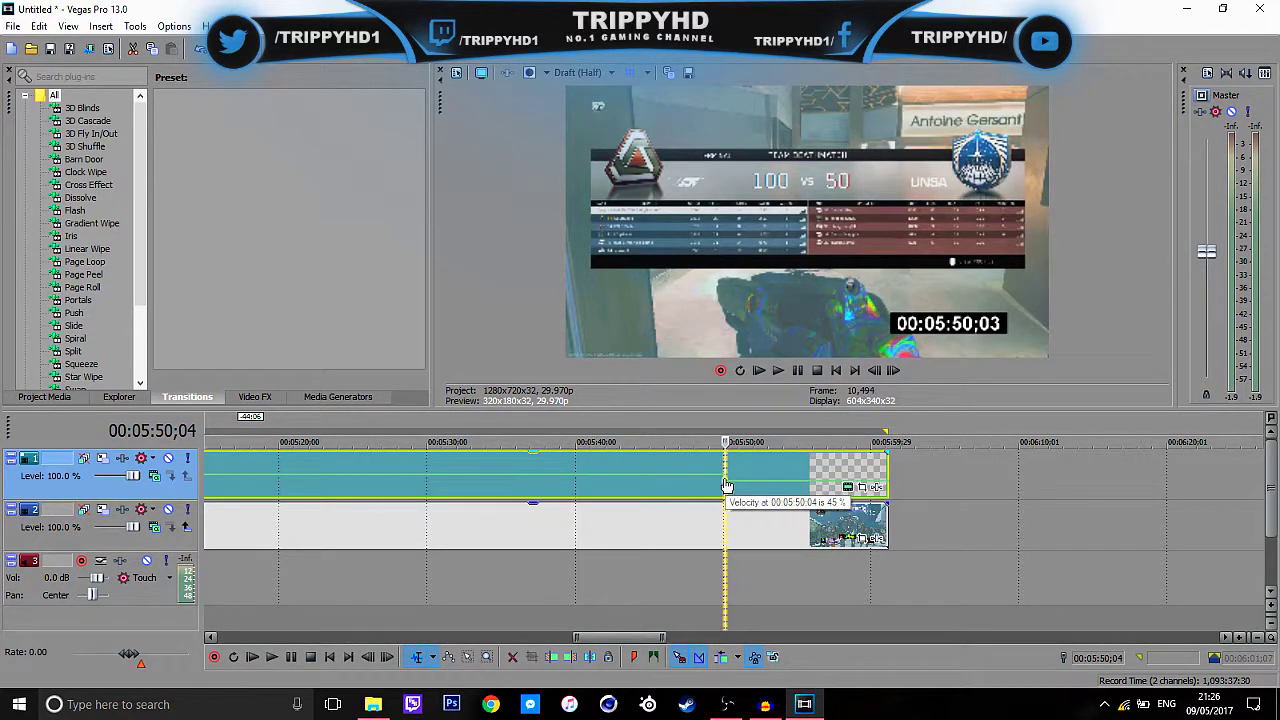
{"action": "right_click", "coordinate": [727, 486]}
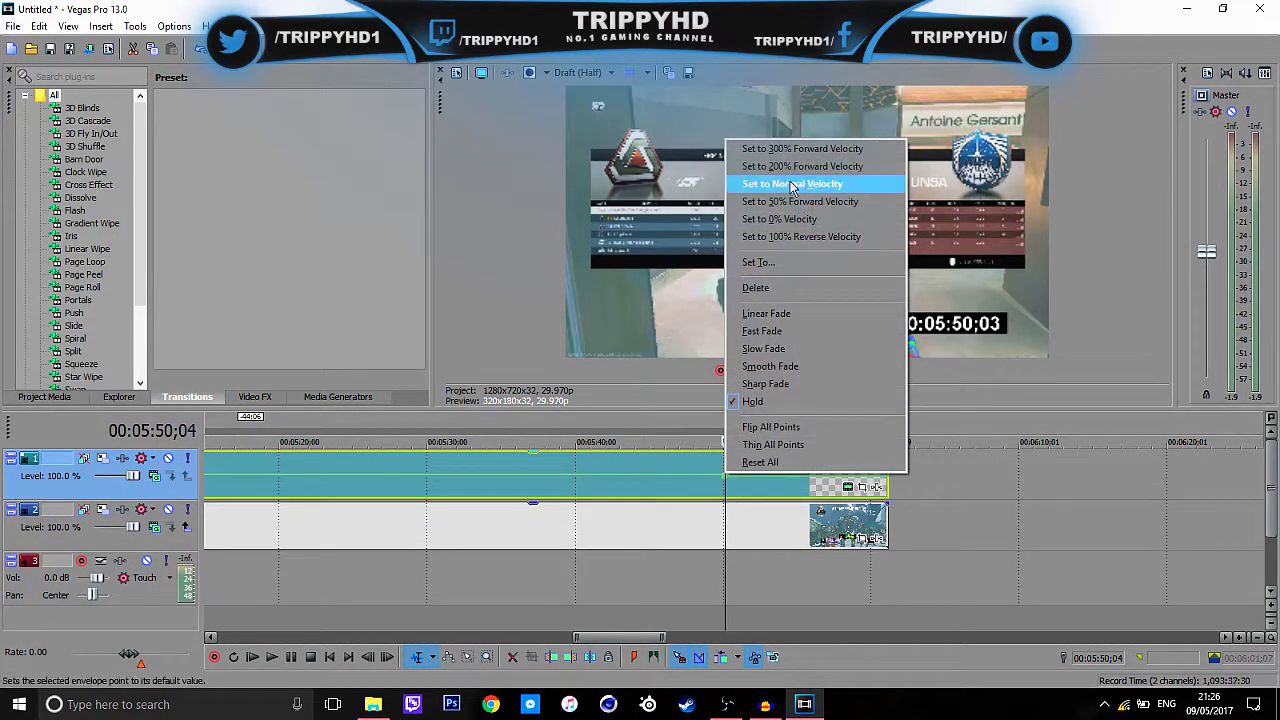
{"action": "left_click", "coordinate": [786, 219]}
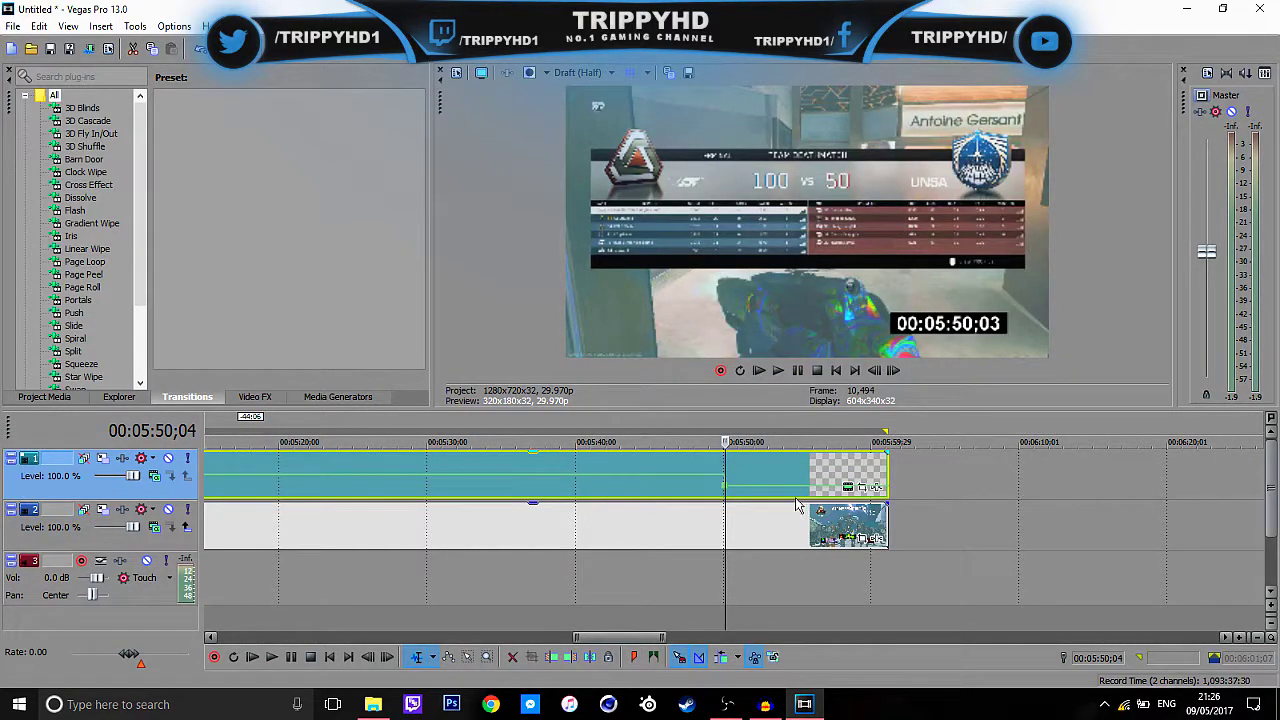
{"action": "left_click", "coordinate": [657, 466]}
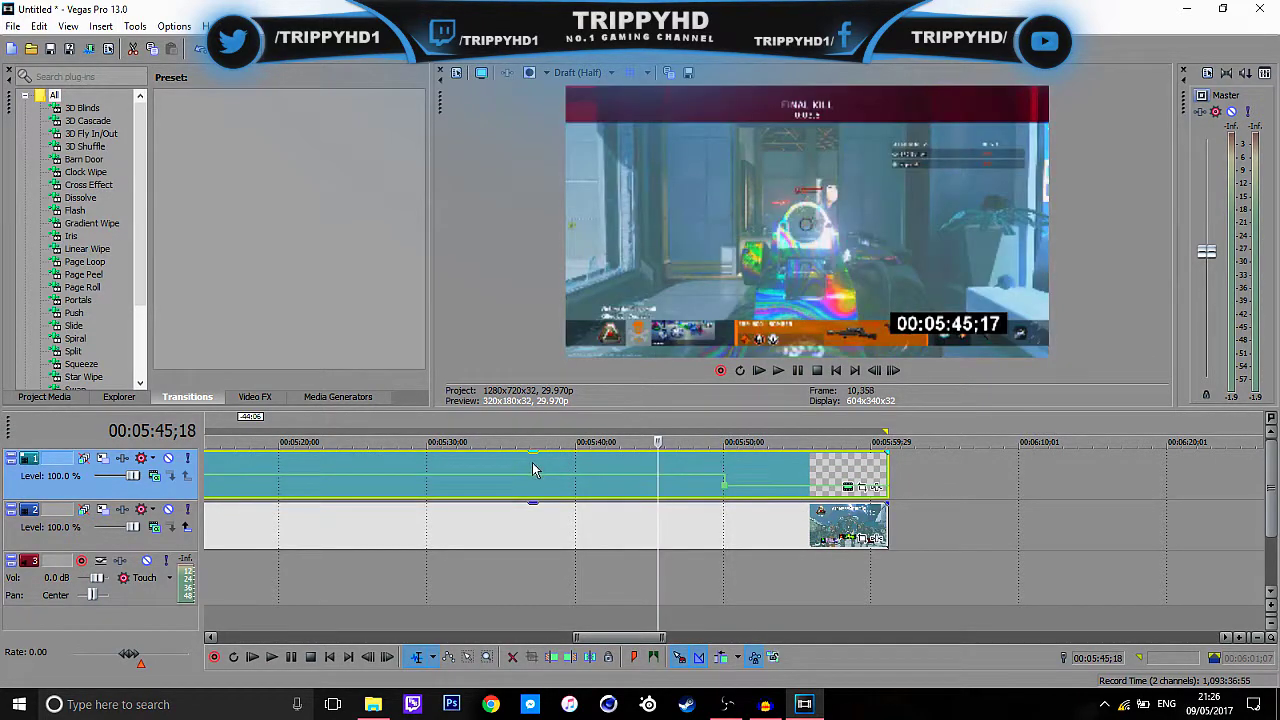
{"action": "left_click", "coordinate": [603, 470]}
{"action": "key", "text": "space"}
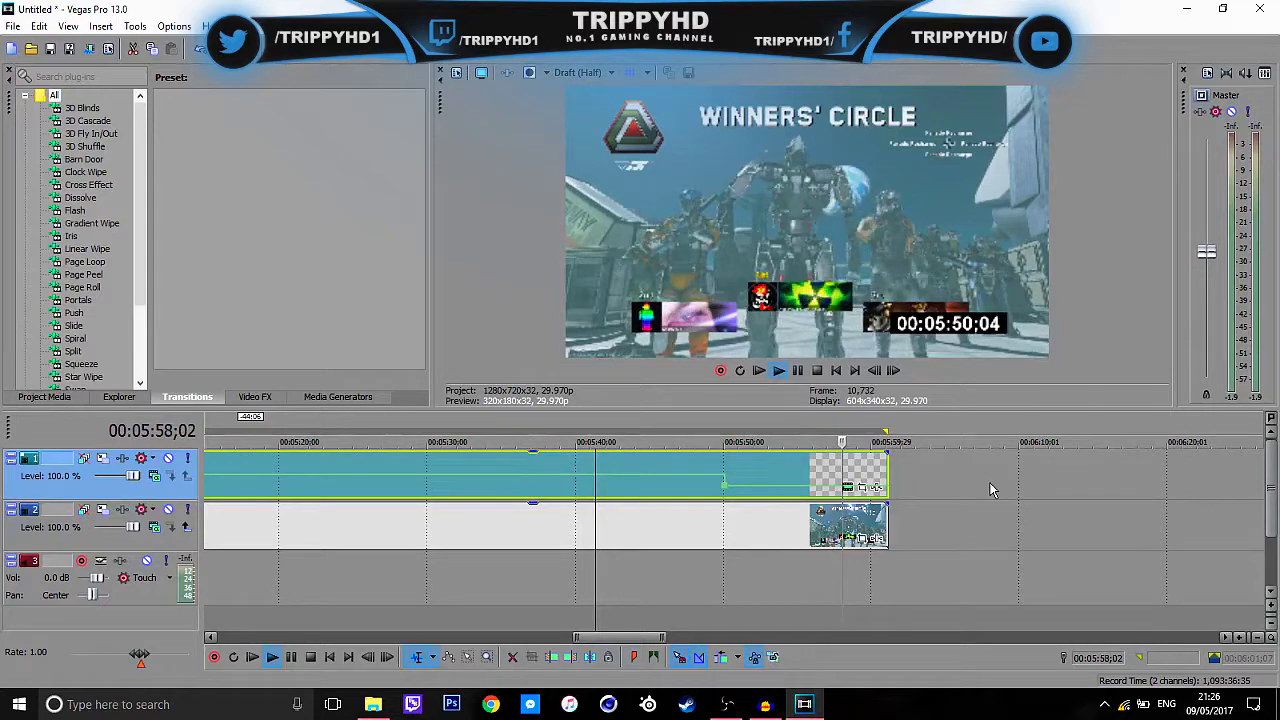
{"action": "key", "text": "space"}
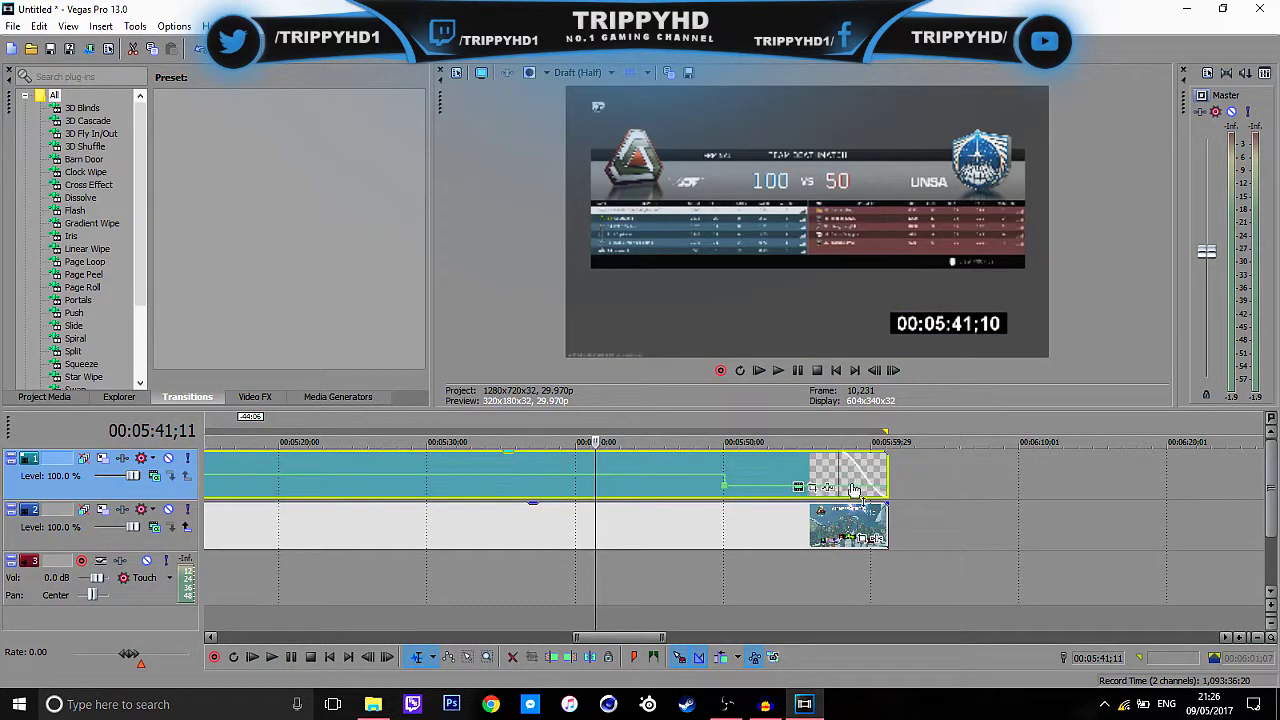
Step: Select the final gameplay clip and play the ending twice to check the fade-out
{"action": "left_click", "coordinate": [850, 525]}
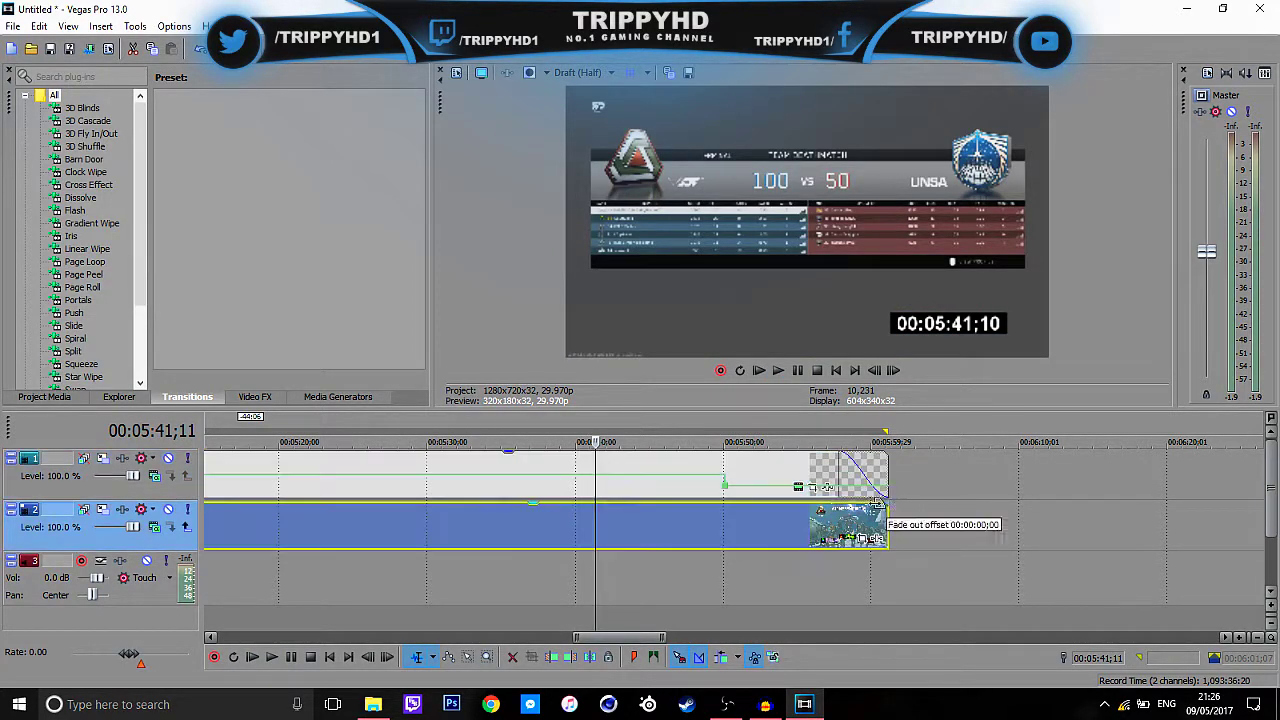
{"action": "left_click", "coordinate": [762, 468]}
{"action": "left_click", "coordinate": [817, 470]}
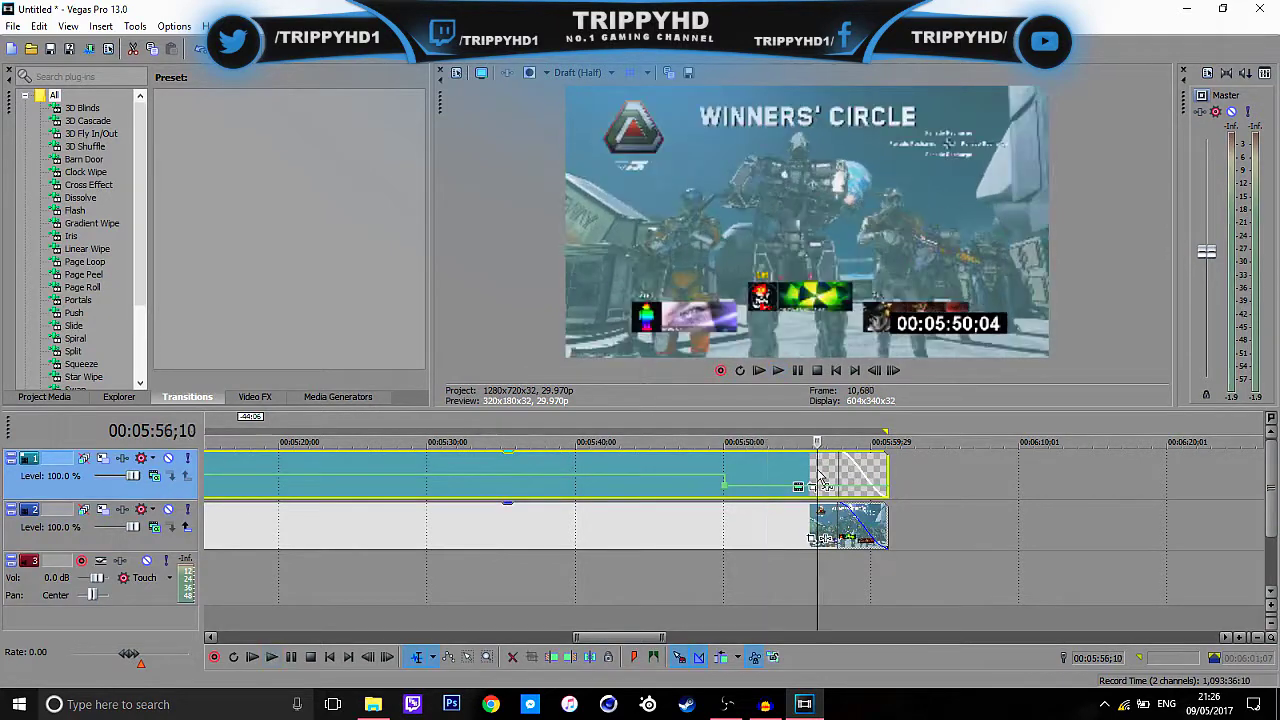
{"action": "key", "text": "space"}
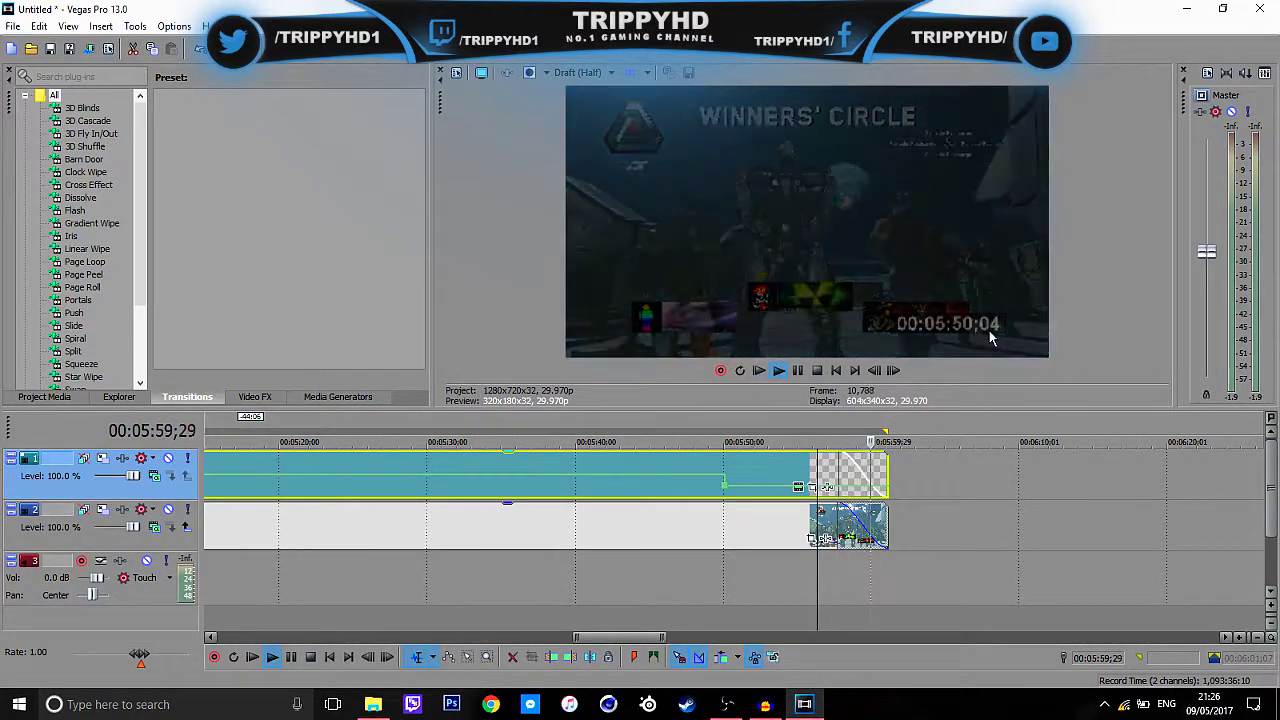
{"action": "key", "text": "space"}
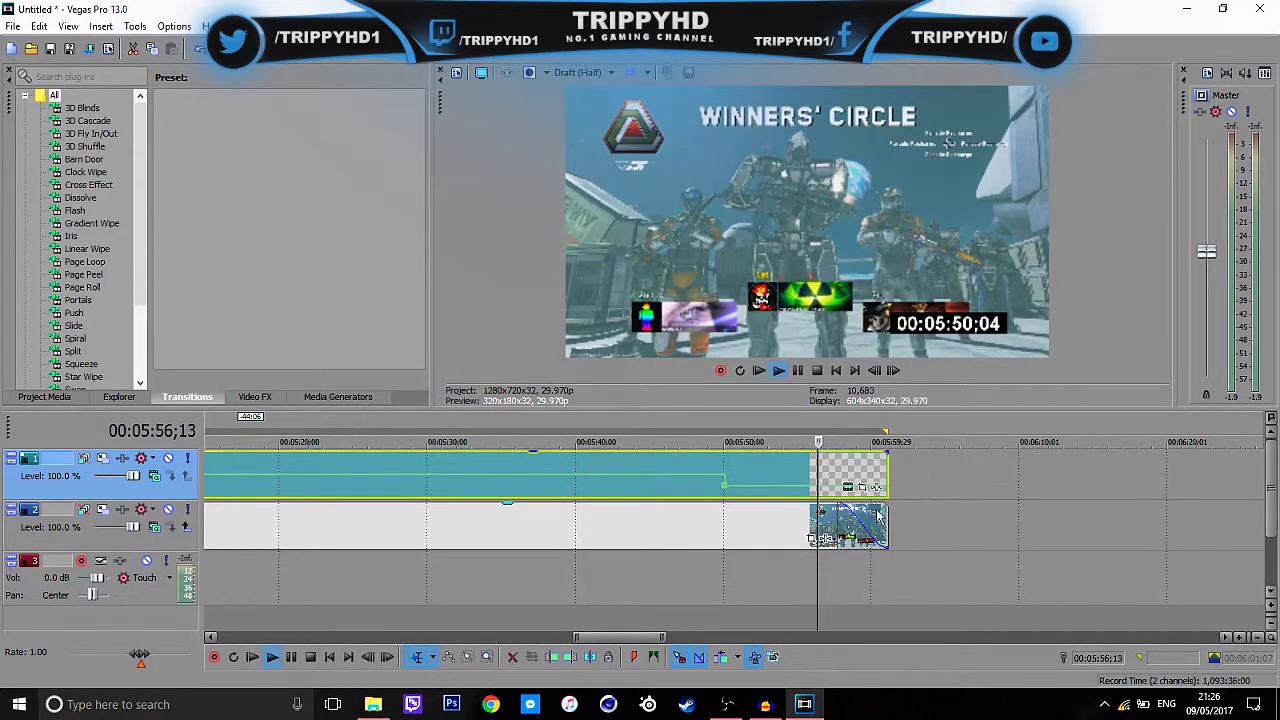
{"action": "key", "text": "space"}
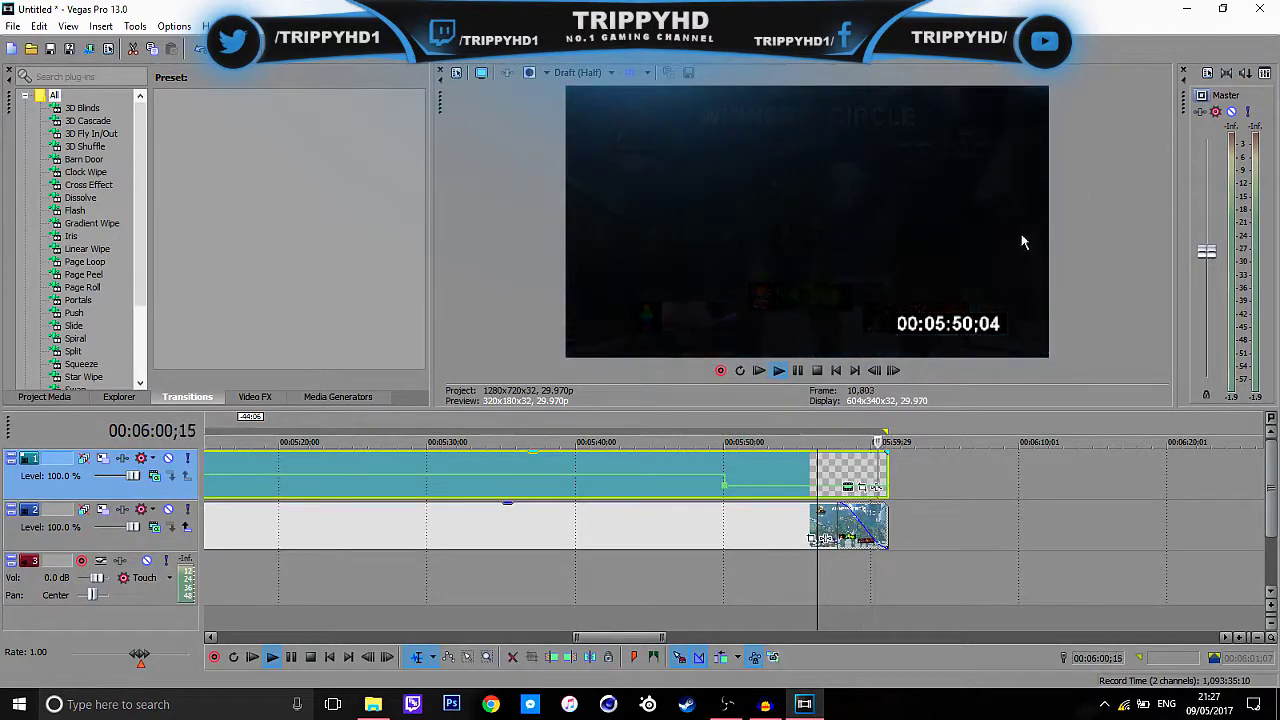
{"action": "key", "text": "space"}
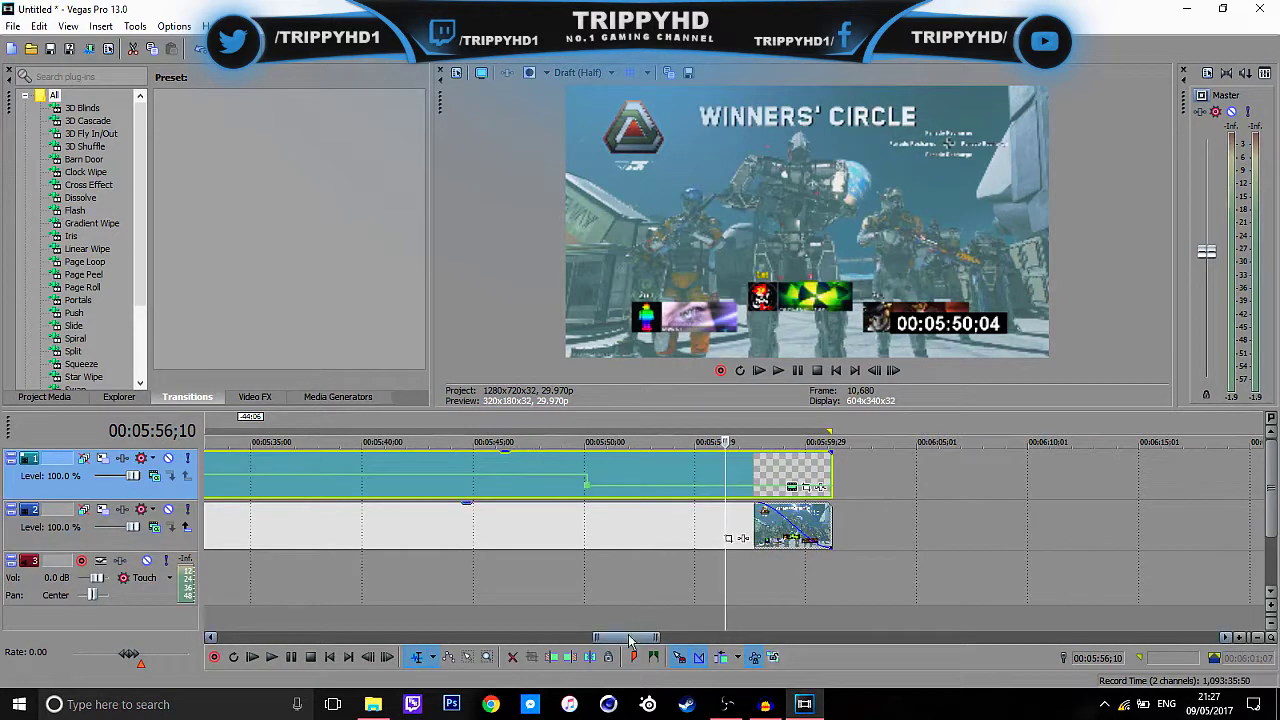
{"action": "left_click_drag", "start_coordinate": [660, 637], "coordinate": [578, 643]}
{"action": "left_click_drag", "start_coordinate": [398, 637], "coordinate": [243, 634]}
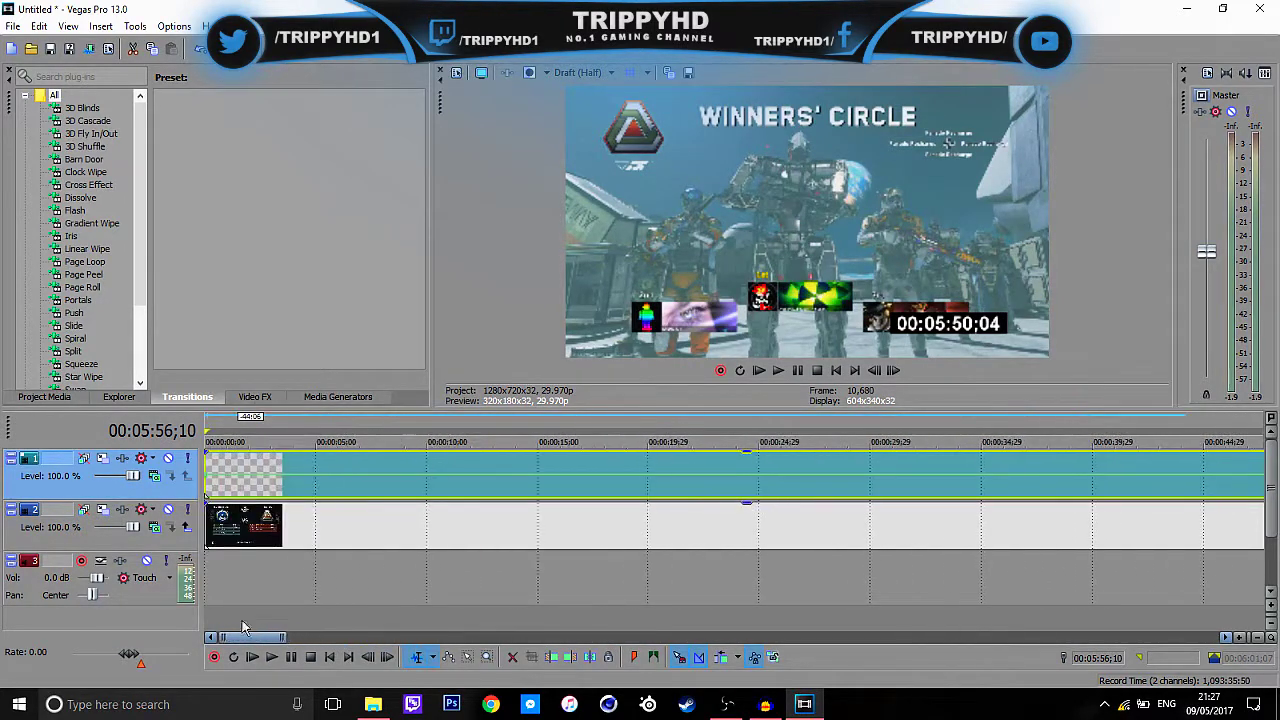
{"action": "scroll", "coordinate": [445, 548], "scroll_direction": "down", "scroll_amount": 5}
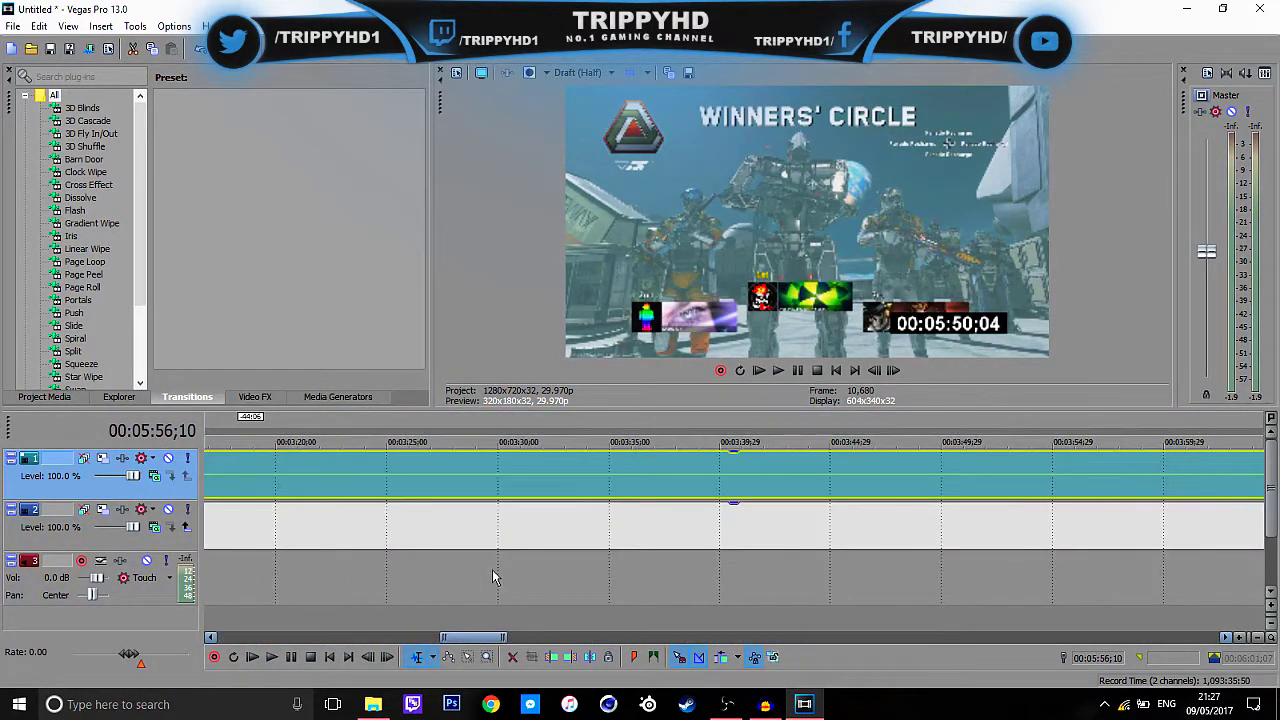
{"action": "scroll", "coordinate": [445, 548], "scroll_direction": "up", "scroll_amount": 3}
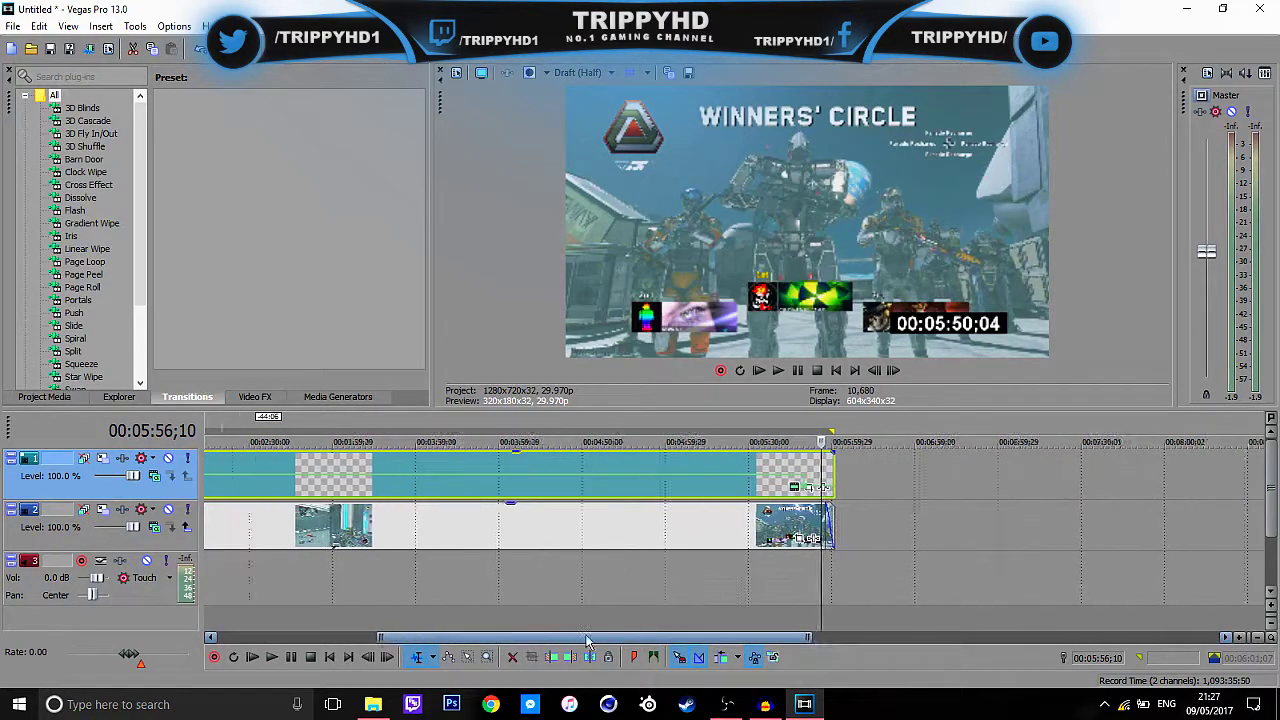
{"action": "scroll", "coordinate": [466, 600], "scroll_direction": "up", "scroll_amount": 3}
{"action": "left_click_drag", "start_coordinate": [465, 637], "coordinate": [428, 637]}
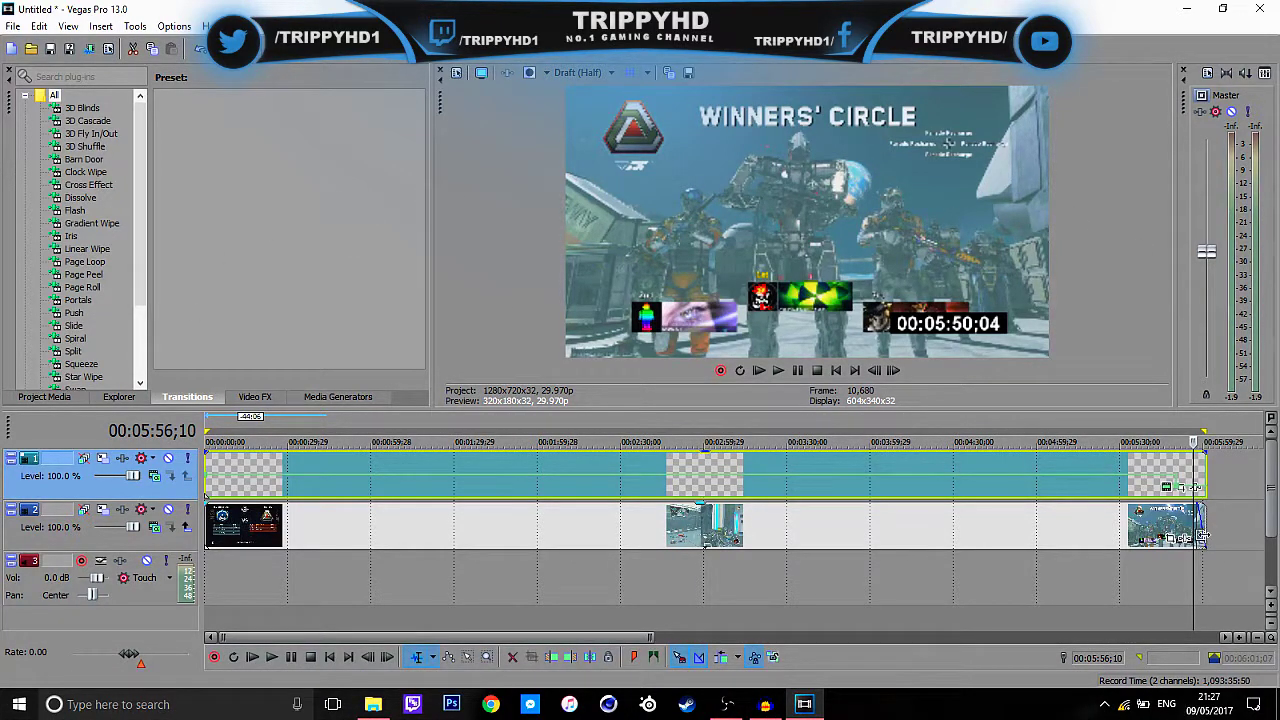
Step: Move the playback position to about 00:02:08, mid-montage
{"action": "left_click", "coordinate": [1120, 570]}
{"action": "left_click", "coordinate": [562, 570]}
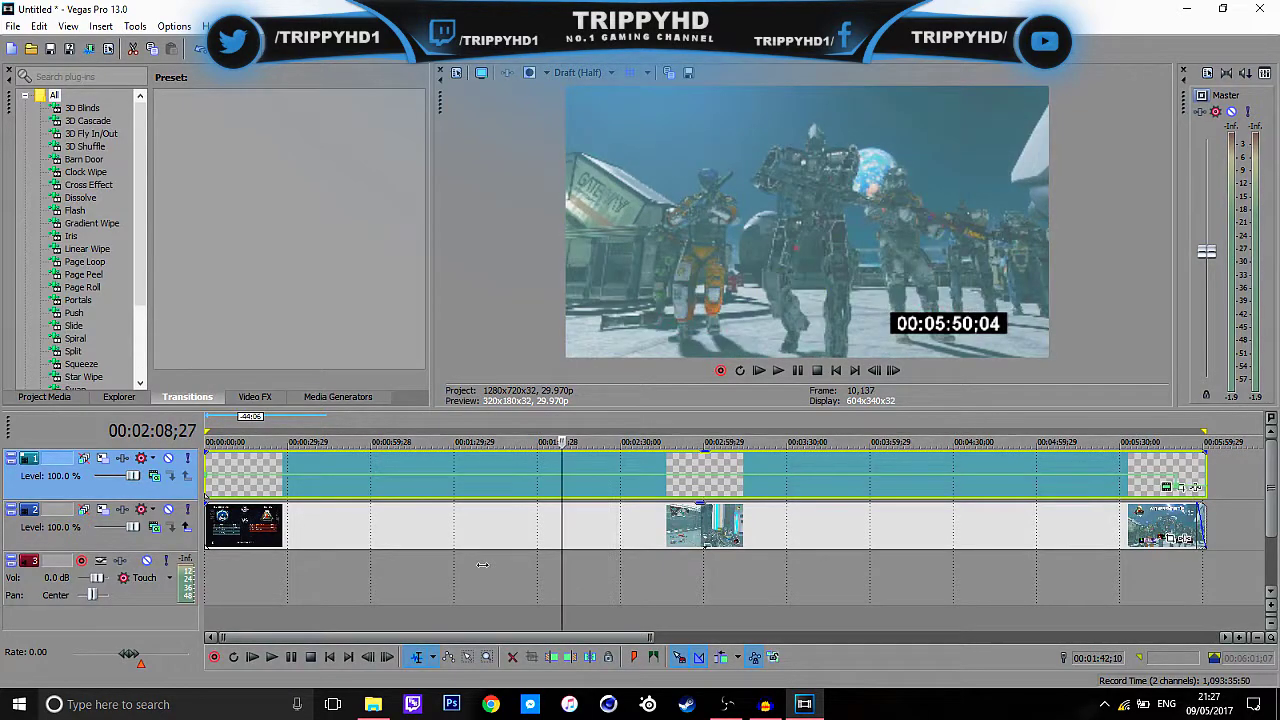
{"action": "left_click", "coordinate": [834, 570]}
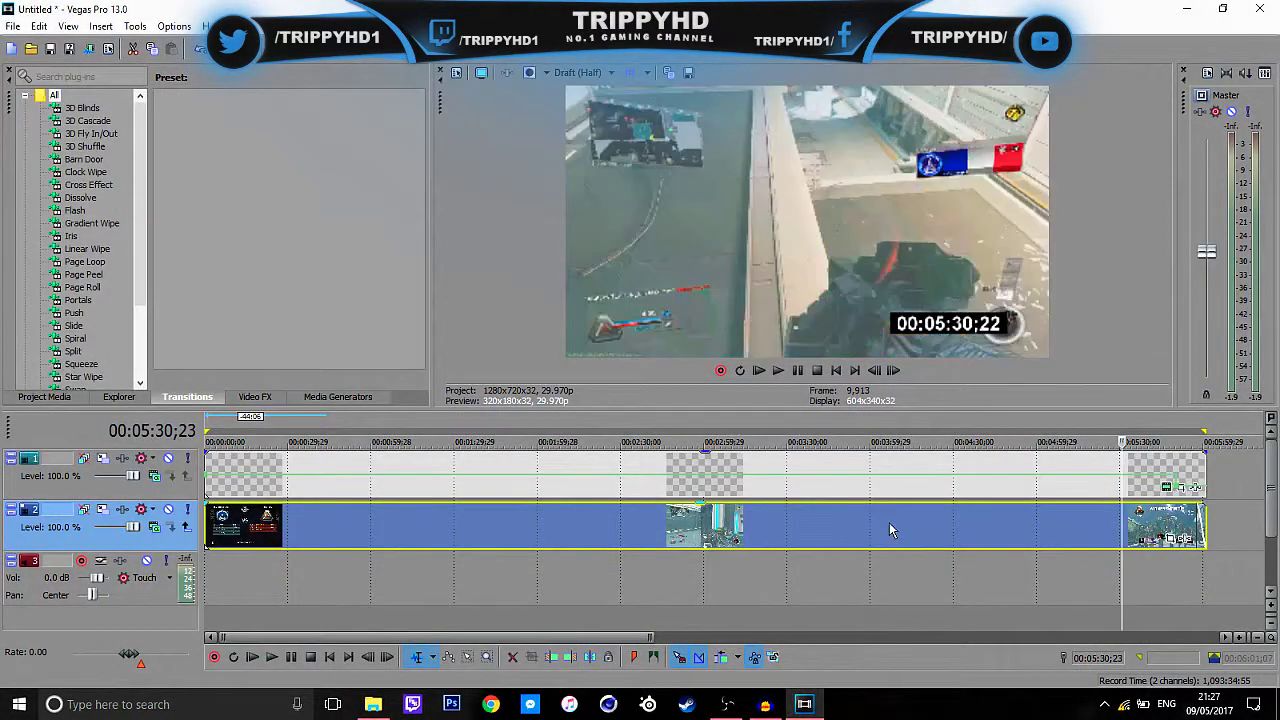
{"action": "left_click", "coordinate": [635, 530]}
{"action": "left_click", "coordinate": [555, 530]}
{"action": "left_click", "coordinate": [395, 525]}
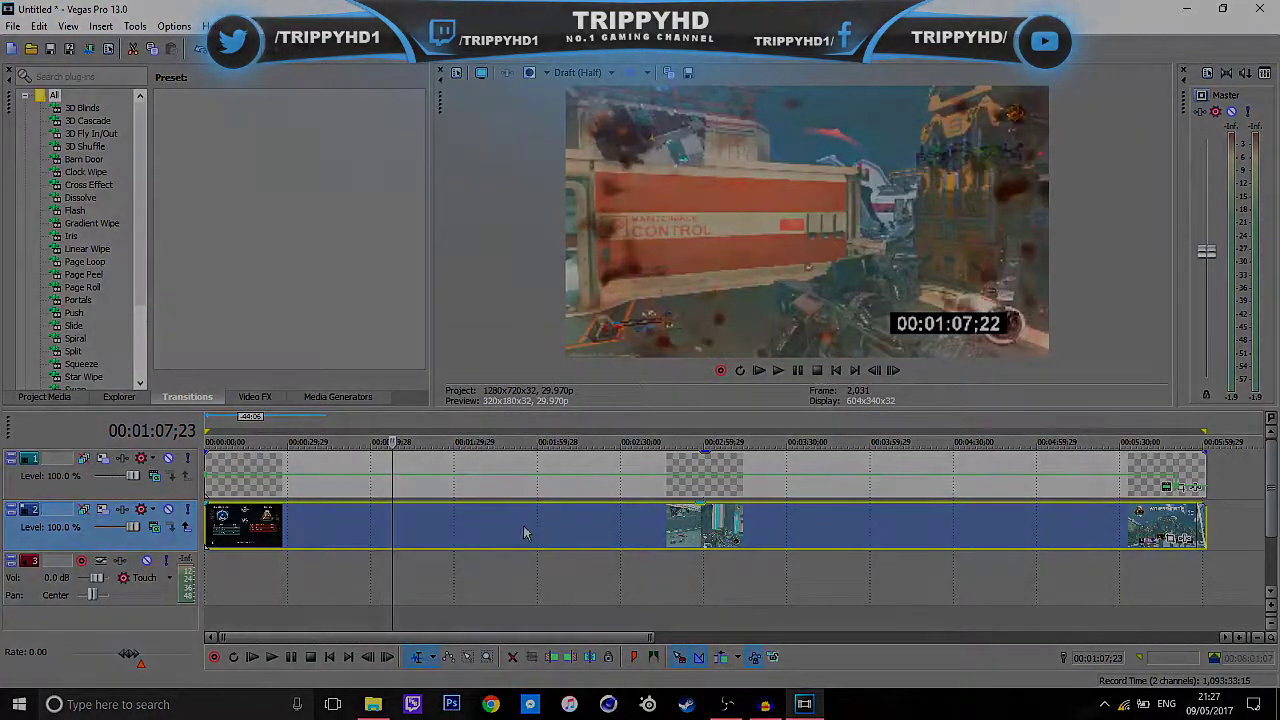
{"action": "left_click", "coordinate": [530, 525]}
{"action": "left_click", "coordinate": [880, 525]}
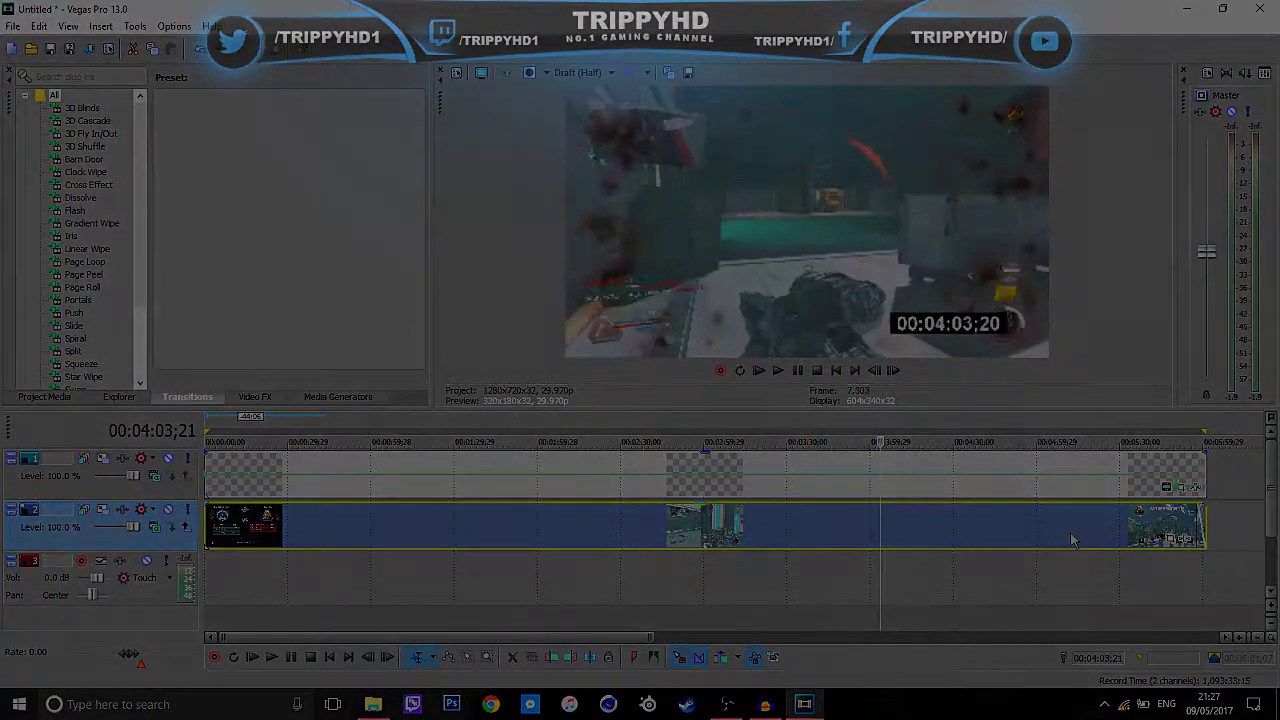